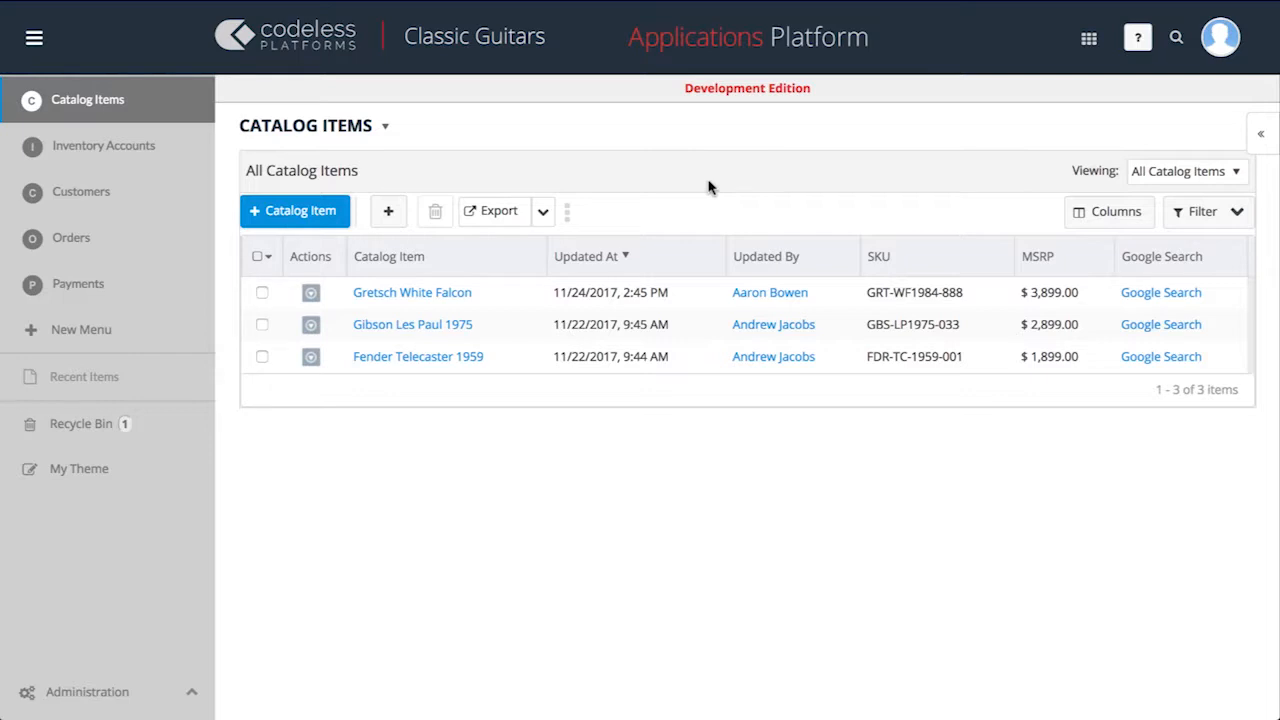
In the Customer object's definition, start a new relationship with Order as the related object.
{"action": "left_click", "coordinate": [157, 195]}
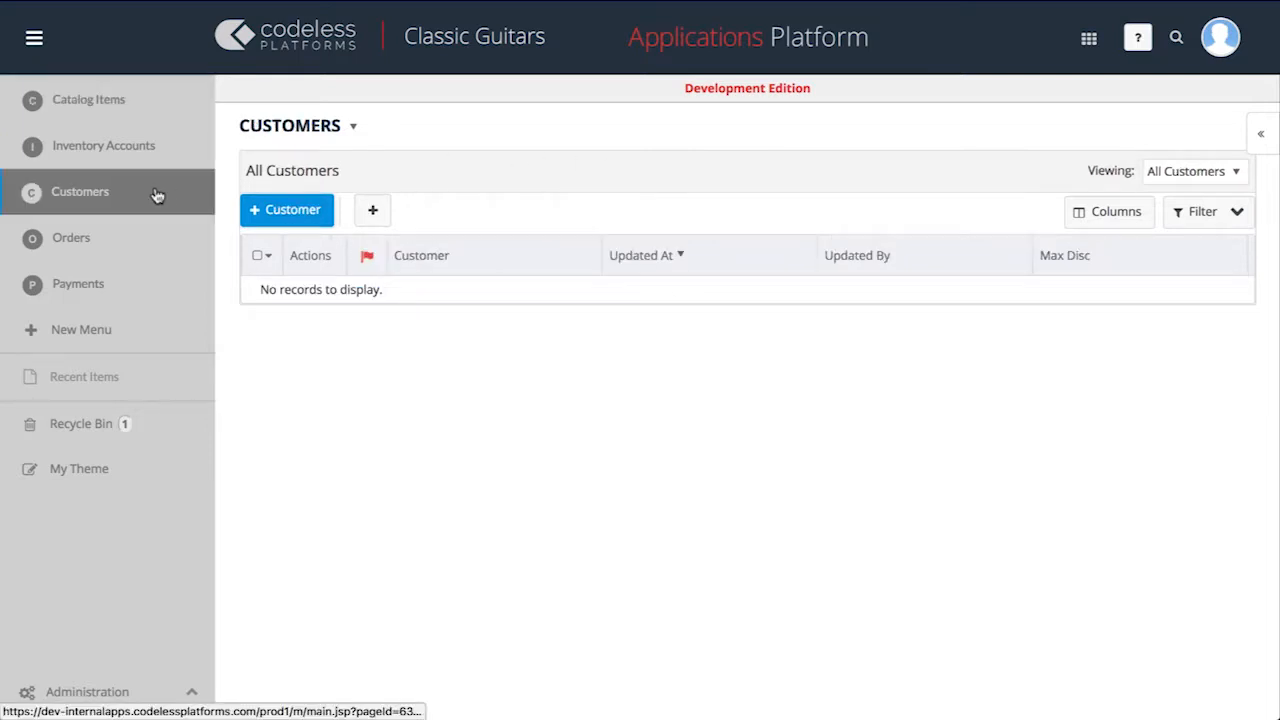
{"action": "left_click", "coordinate": [353, 129]}
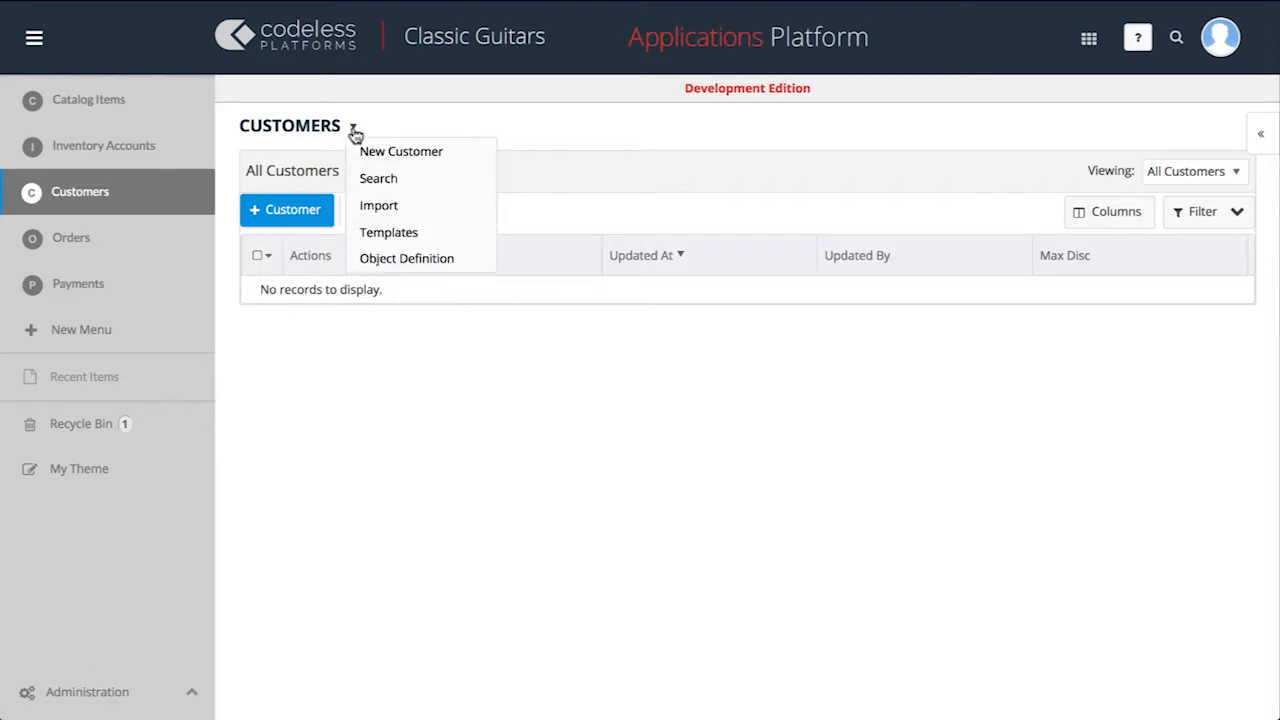
{"action": "left_click", "coordinate": [385, 260]}
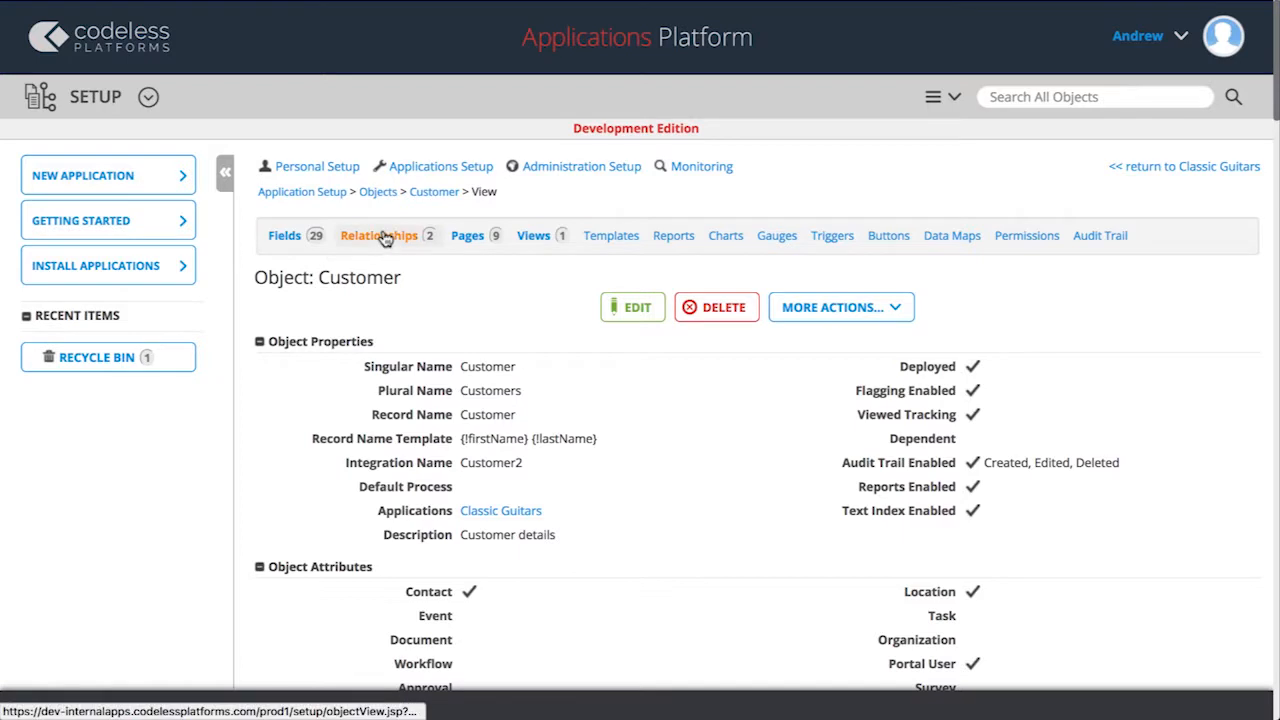
{"action": "left_click", "coordinate": [378, 236]}
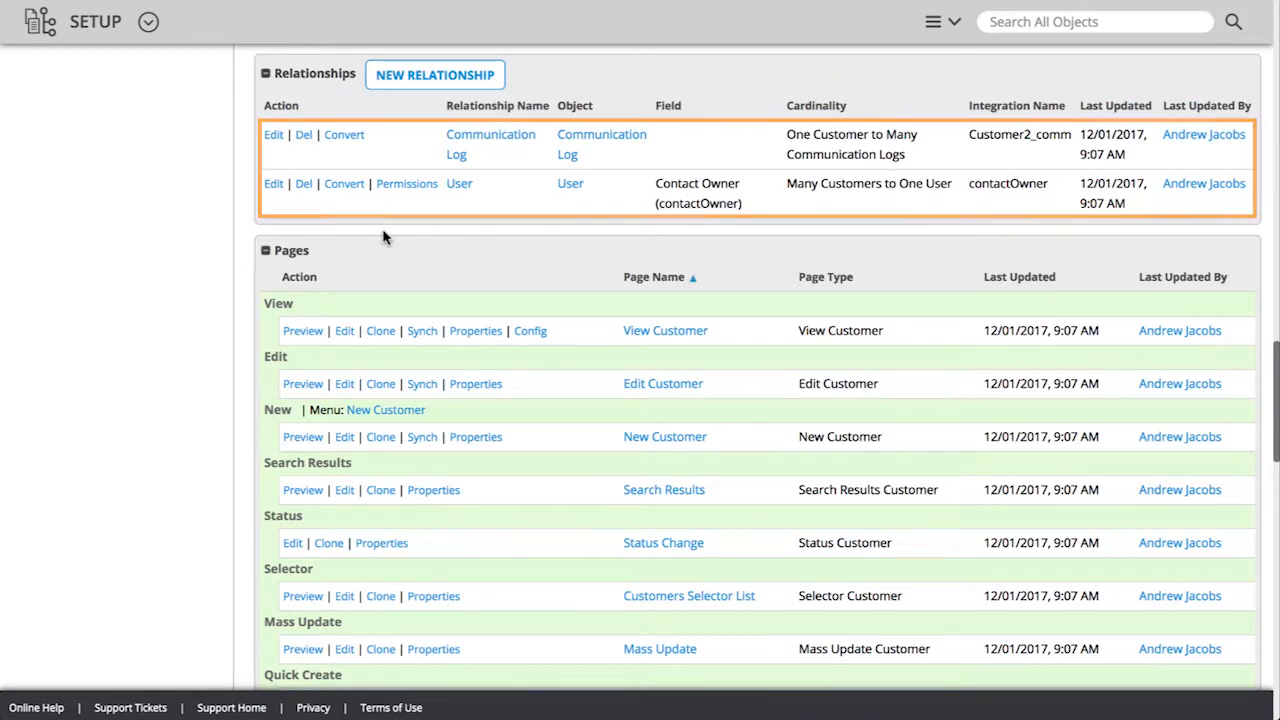
{"action": "left_click", "coordinate": [451, 79]}
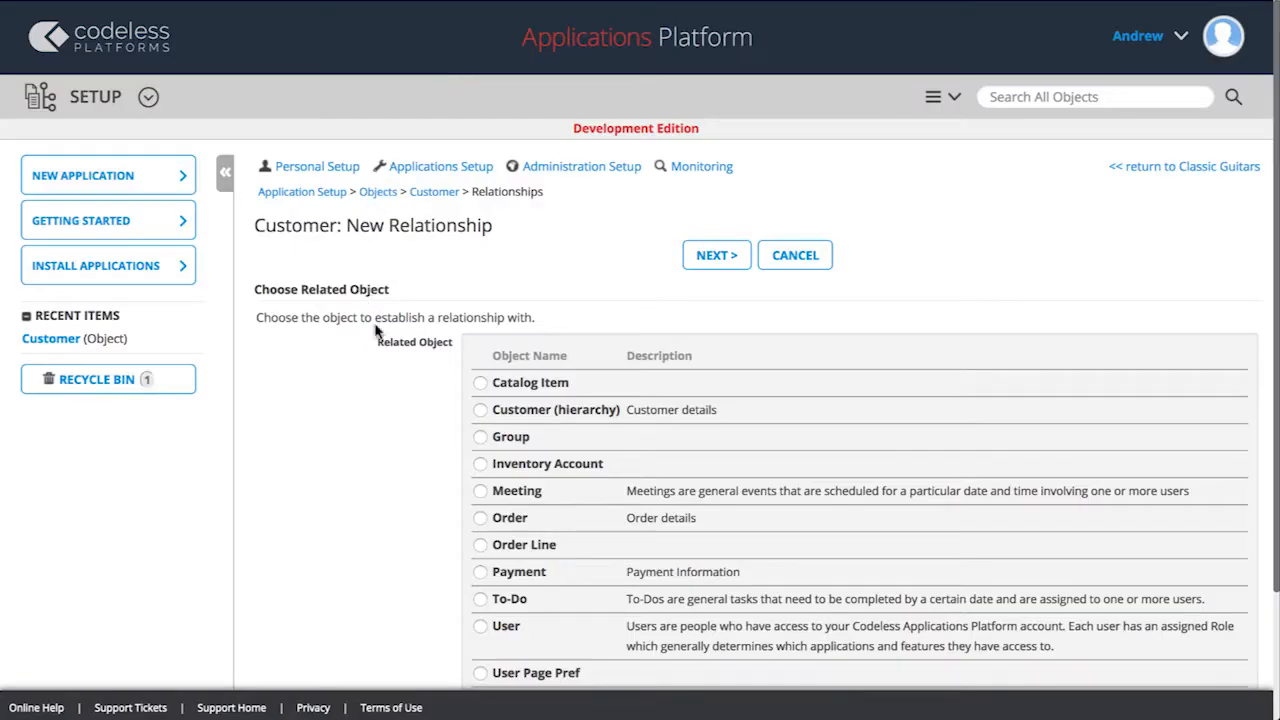
{"action": "left_click", "coordinate": [481, 520]}
{"action": "left_click", "coordinate": [700, 262]}
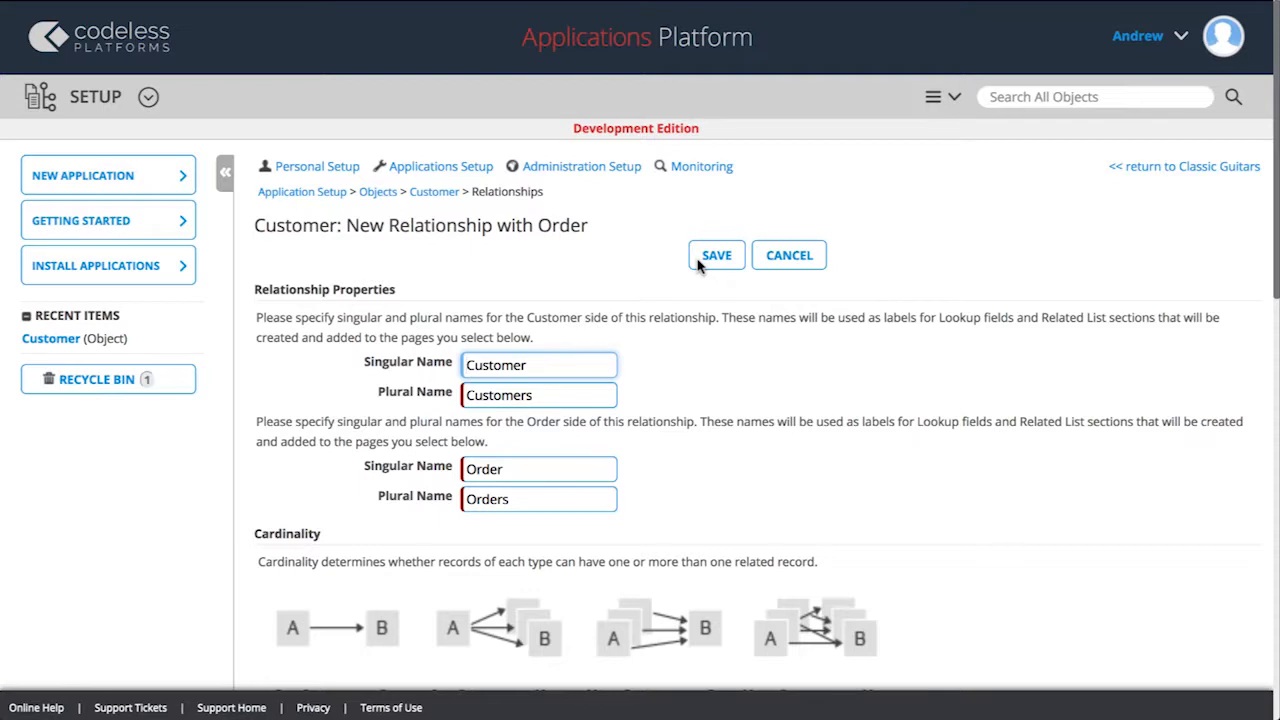
Set the cardinality to One Customer to Many Orders, enable deleting Order records when the related Customer is deleted, and save the relationship.
{"action": "scroll", "coordinate": [698, 264], "scroll_direction": "down", "scroll_amount": 5}
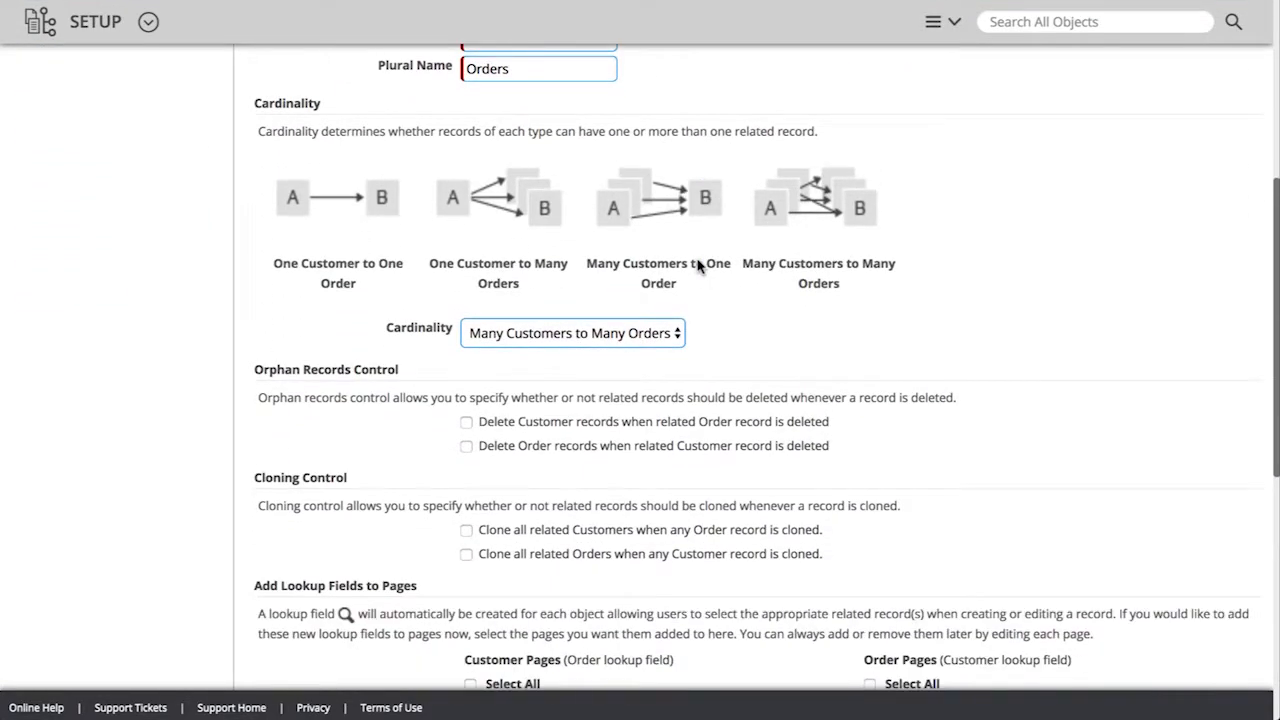
{"action": "left_click", "coordinate": [680, 338]}
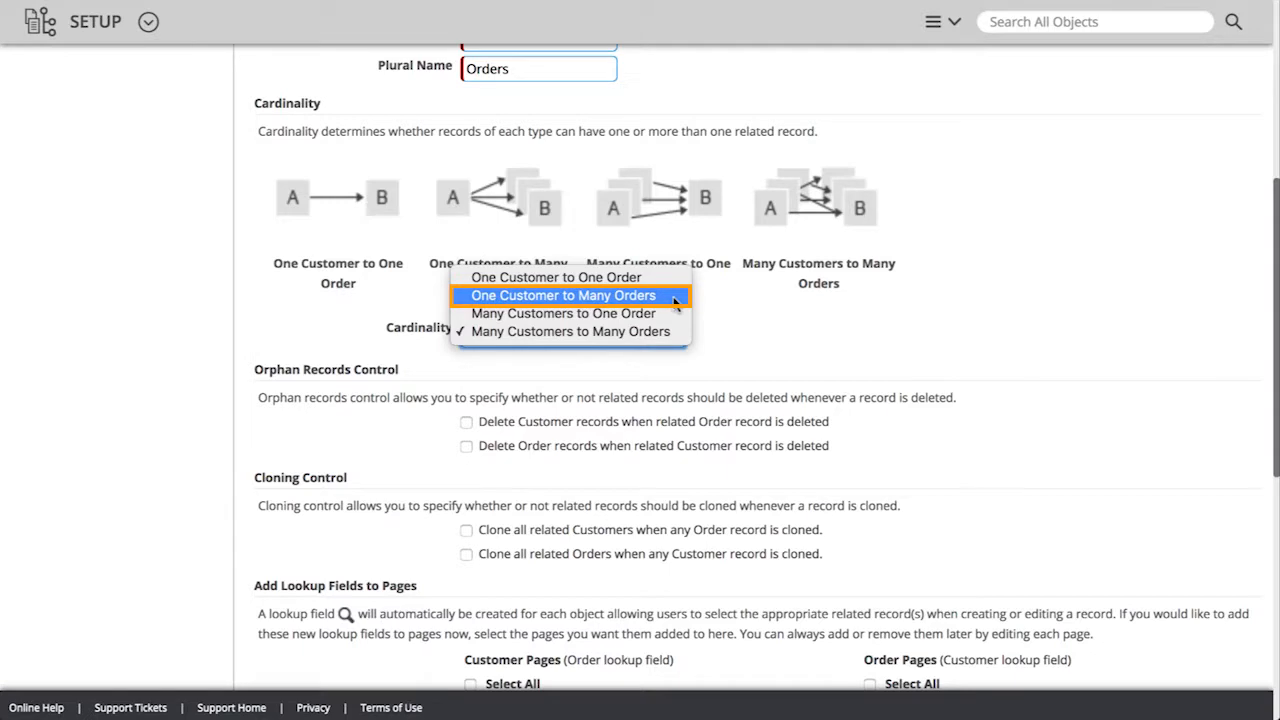
{"action": "left_click", "coordinate": [674, 297]}
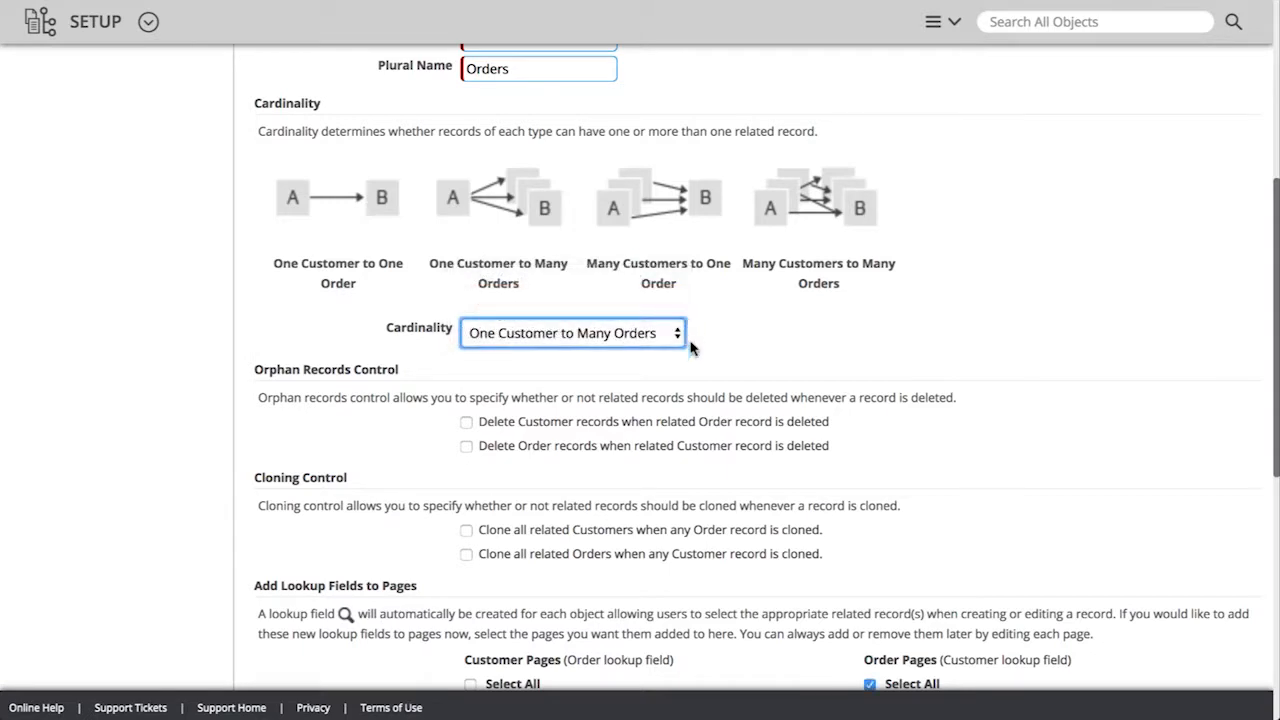
{"action": "left_click", "coordinate": [466, 447]}
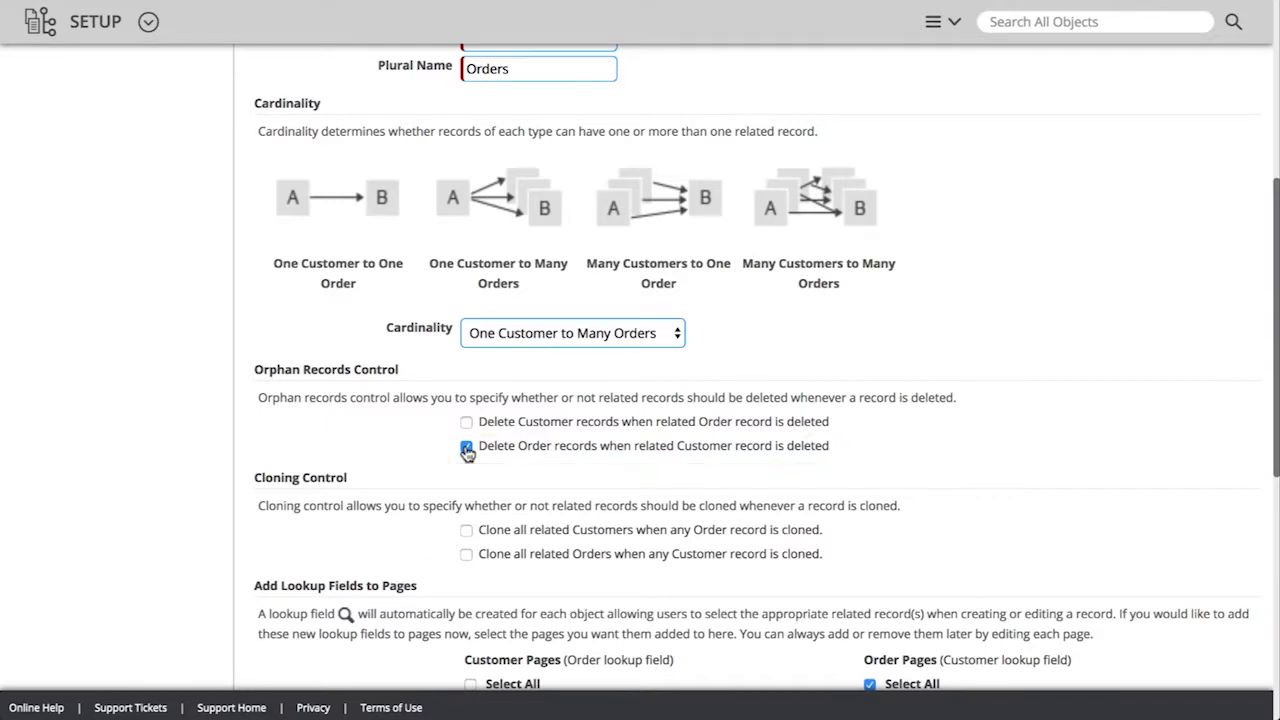
{"action": "scroll", "coordinate": [466, 451], "scroll_direction": "down", "scroll_amount": 6}
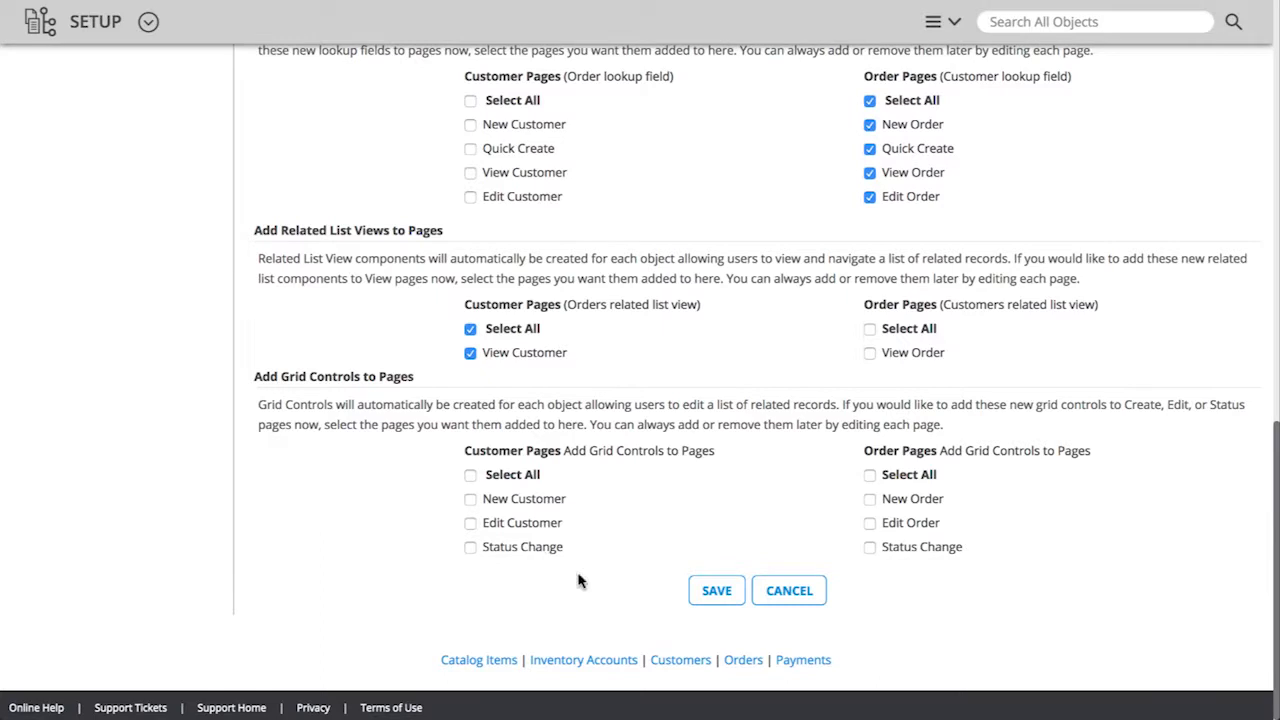
{"action": "left_click", "coordinate": [716, 592]}
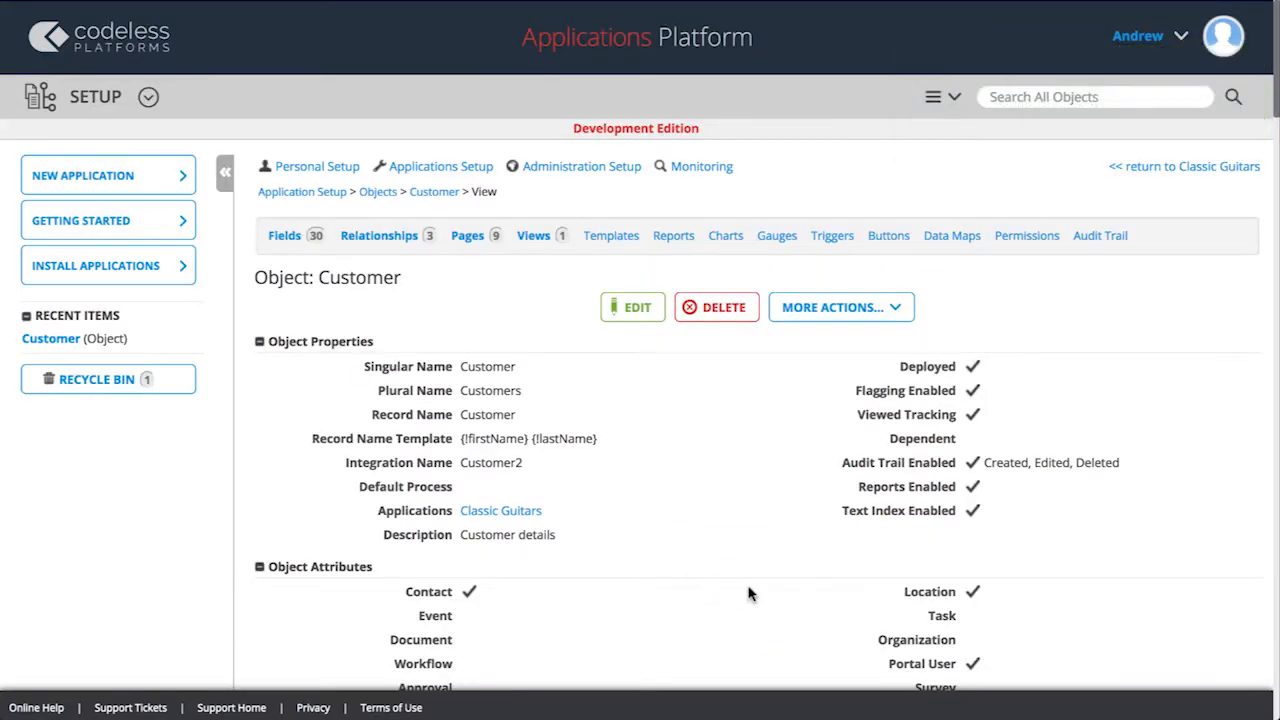
Return to Classic Guitars and, in the Order object's definition, start a new relationship with Order Line.
{"action": "left_click", "coordinate": [1117, 172]}
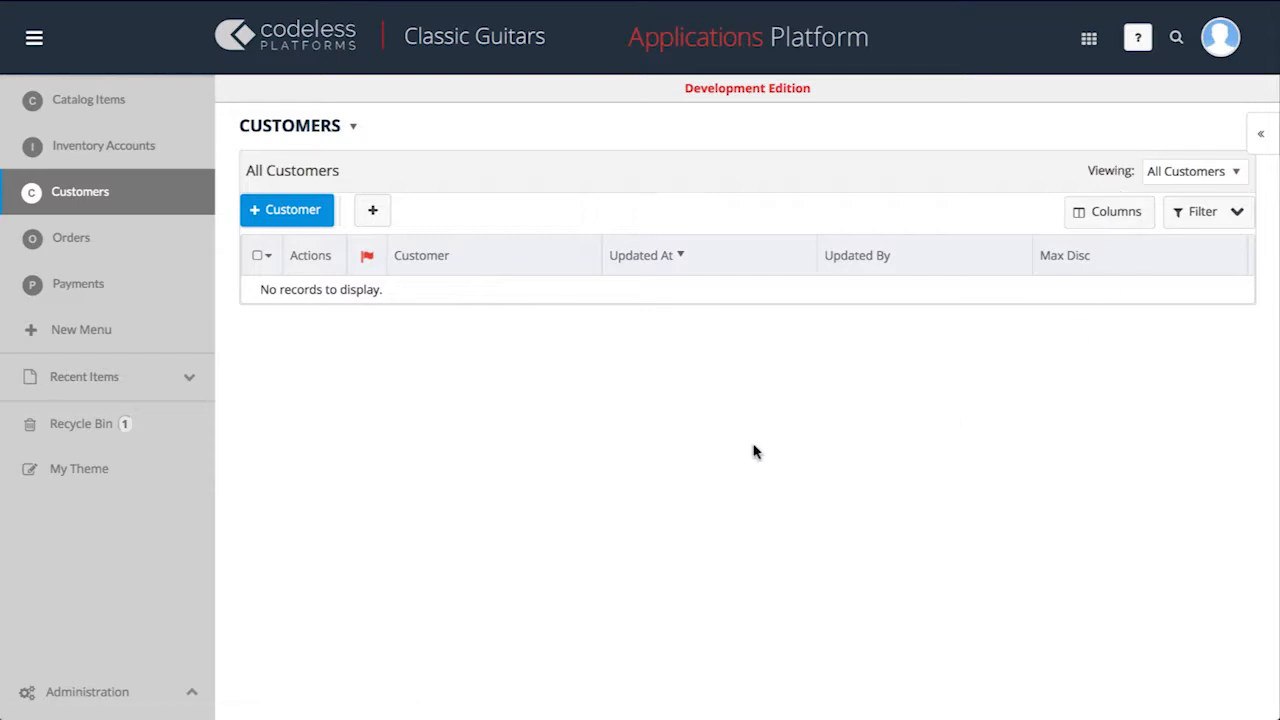
{"action": "left_click", "coordinate": [152, 245]}
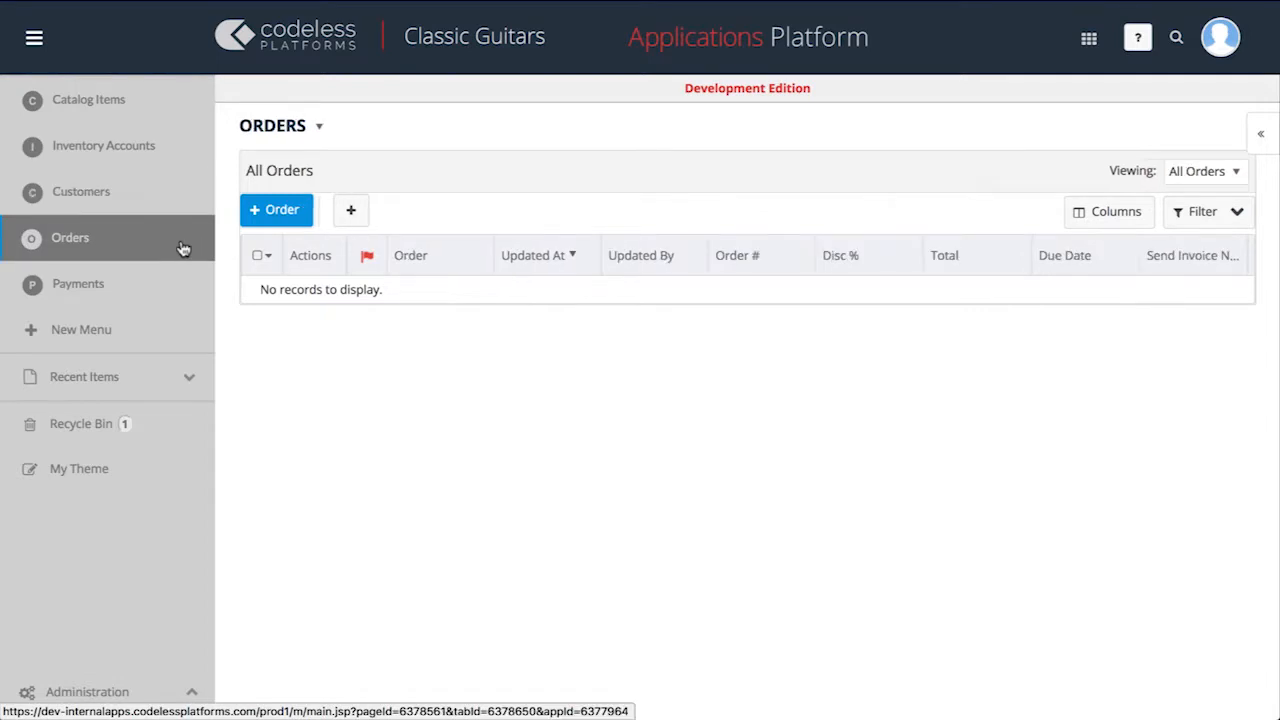
{"action": "left_click", "coordinate": [316, 130]}
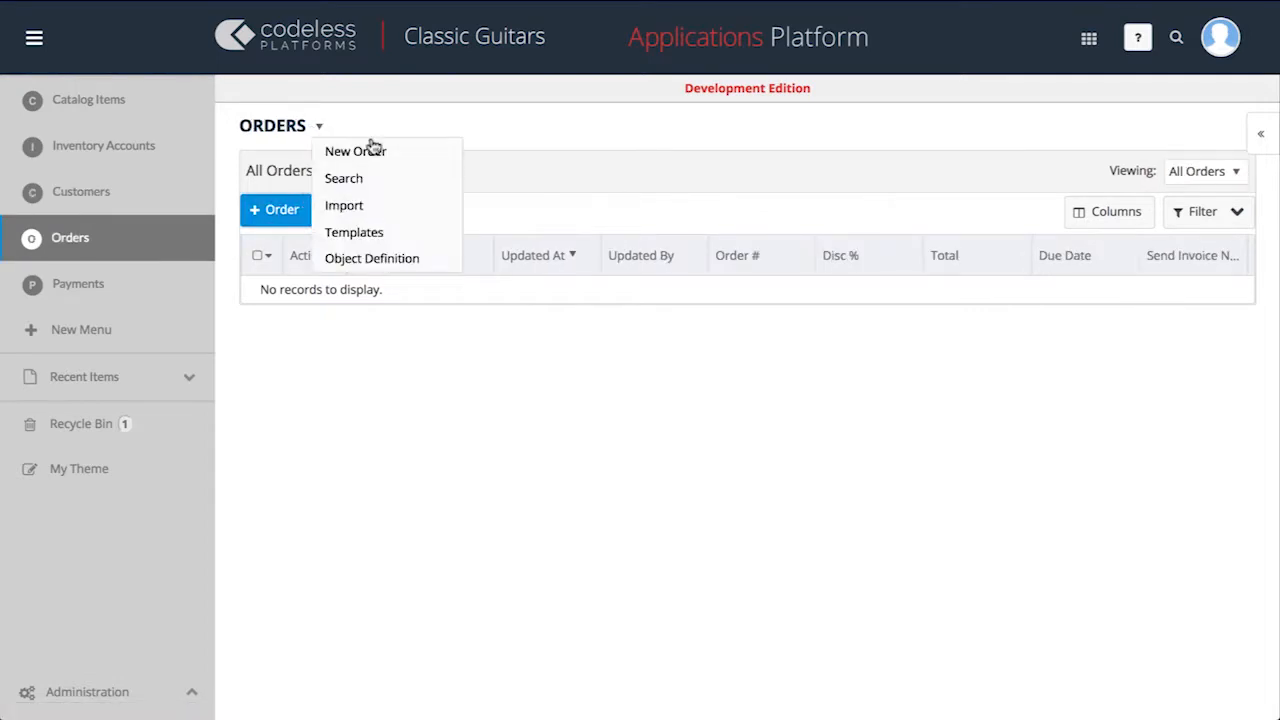
{"action": "left_click", "coordinate": [385, 262]}
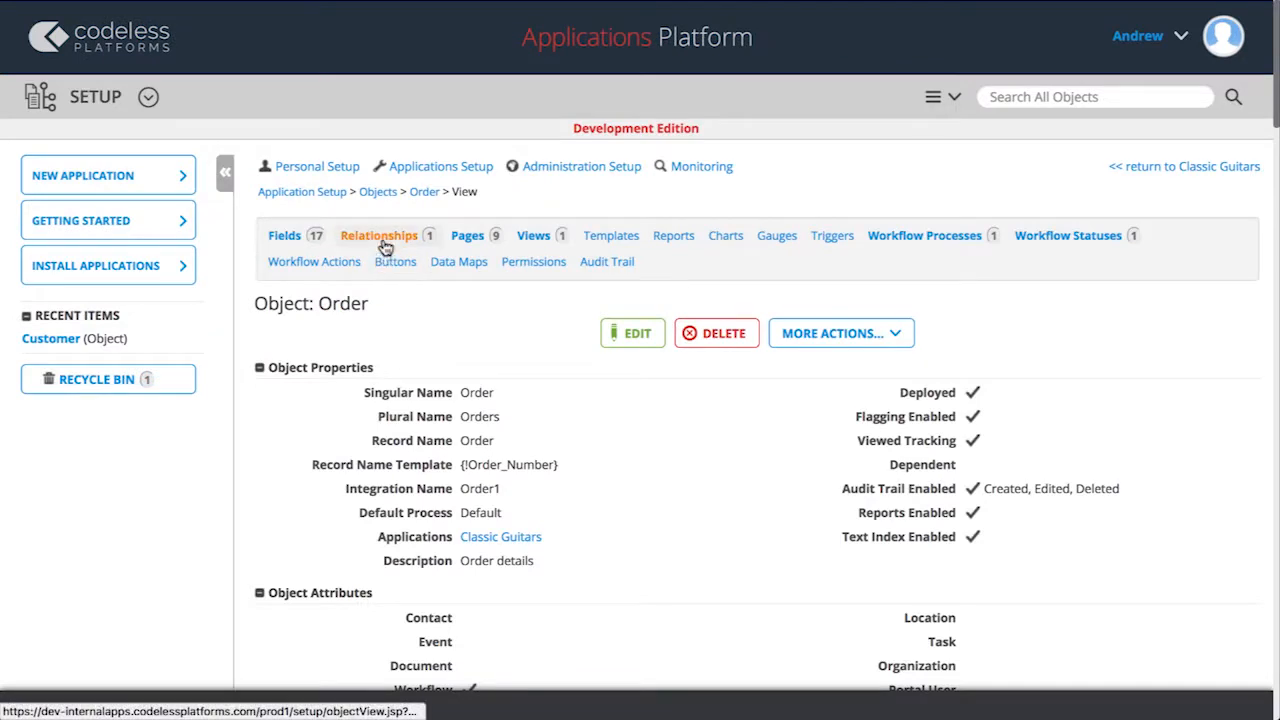
{"action": "left_click", "coordinate": [385, 246]}
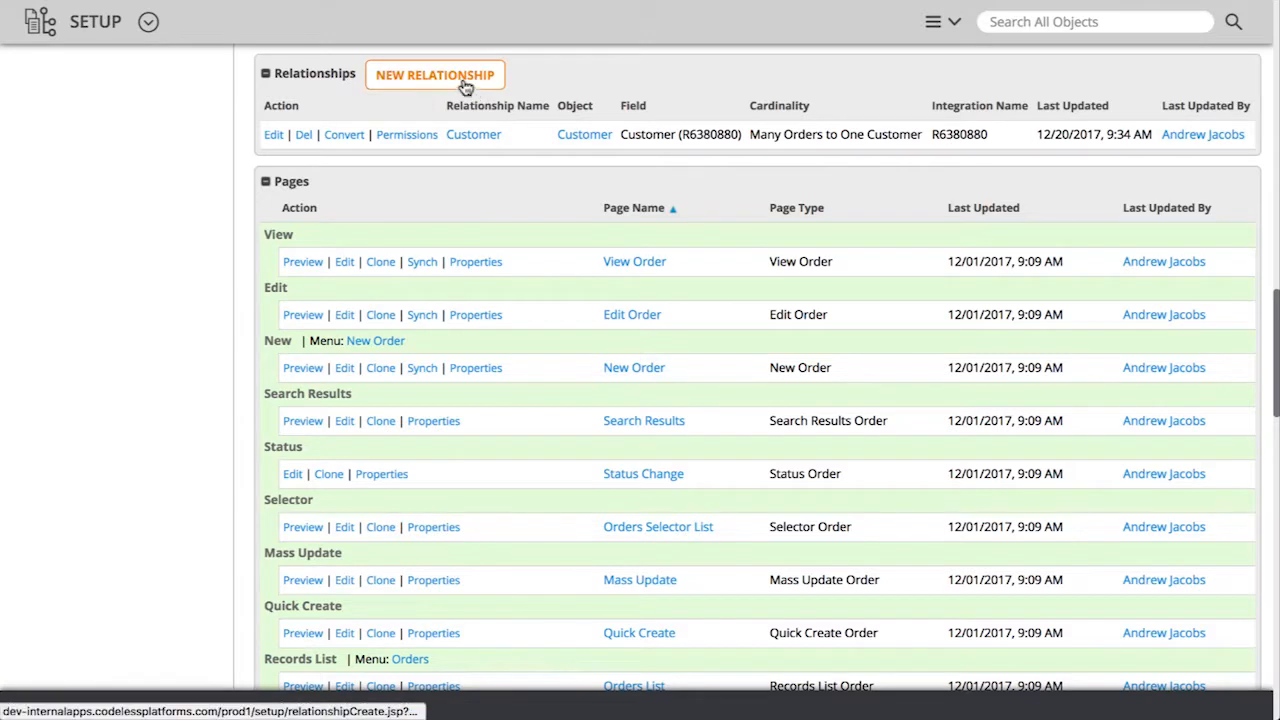
{"action": "left_click", "coordinate": [463, 84]}
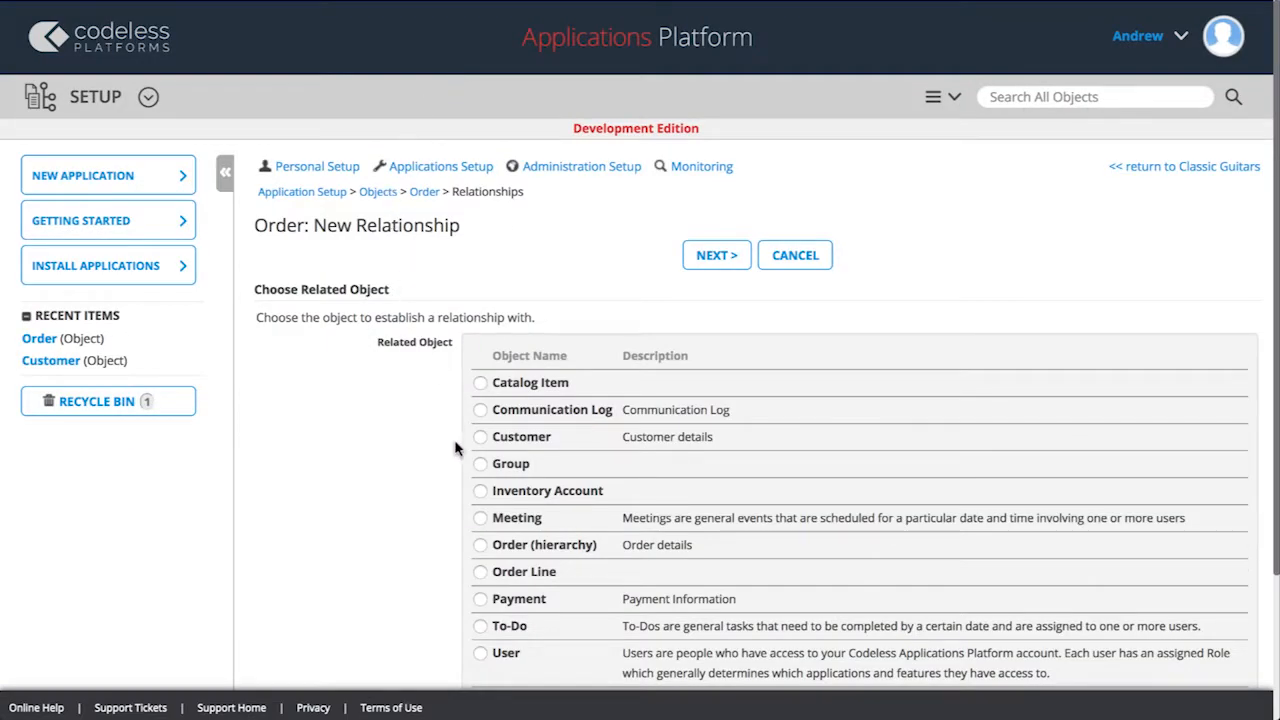
{"action": "left_click", "coordinate": [481, 572]}
{"action": "left_click", "coordinate": [722, 258]}
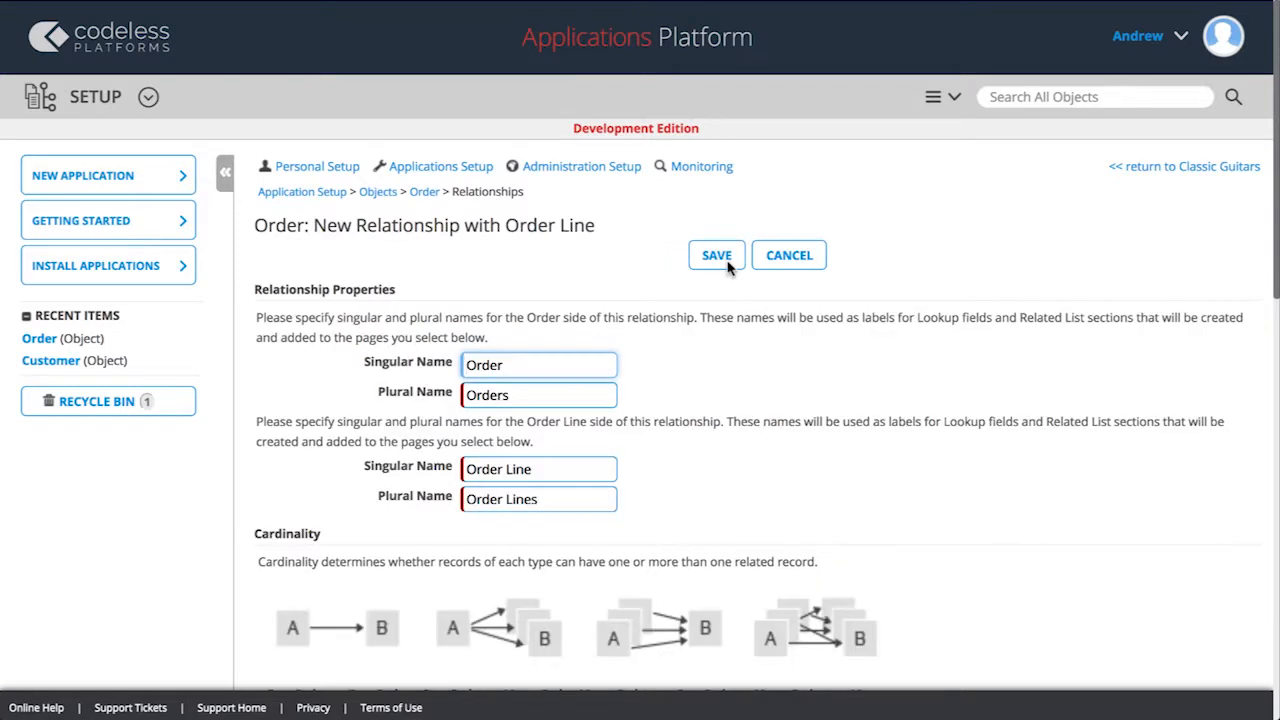
Set the cardinality to One Order to Many Order Lines, enable deleting Order Line records when the related Order is deleted, and save the relationship.
{"action": "scroll", "coordinate": [728, 267], "scroll_direction": "down", "scroll_amount": 3}
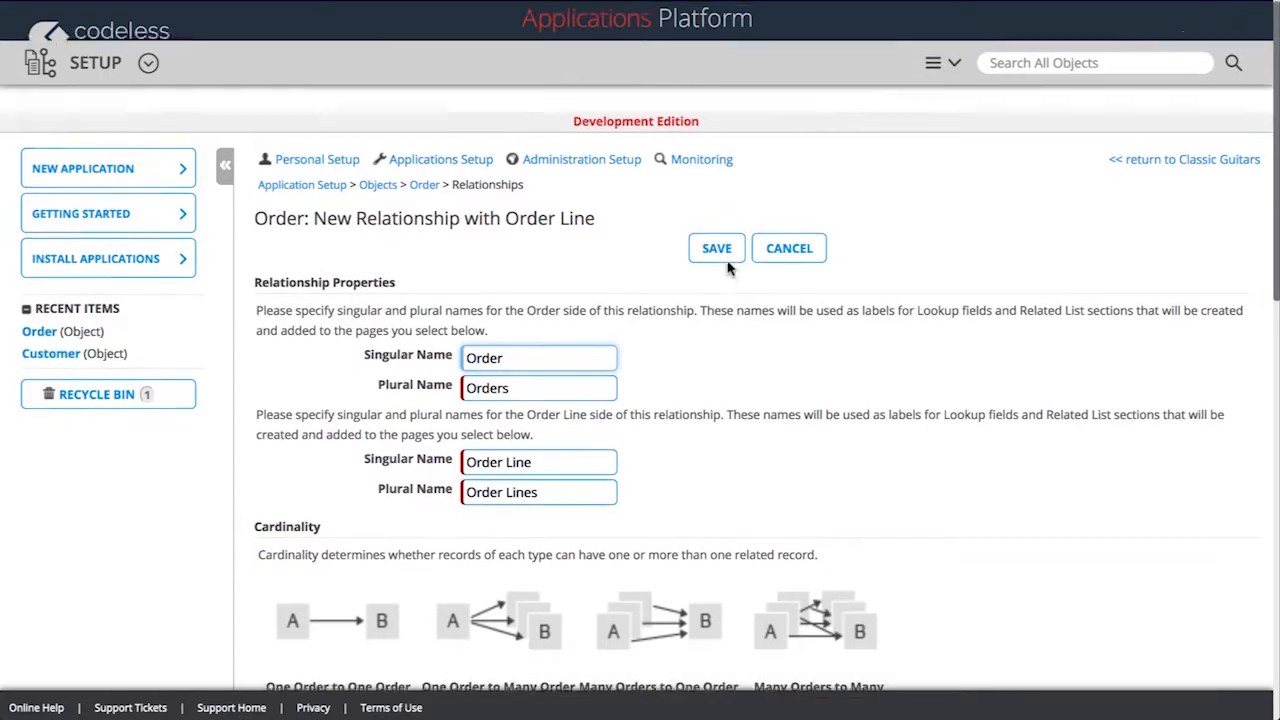
{"action": "scroll", "coordinate": [728, 267], "scroll_direction": "down", "scroll_amount": 2}
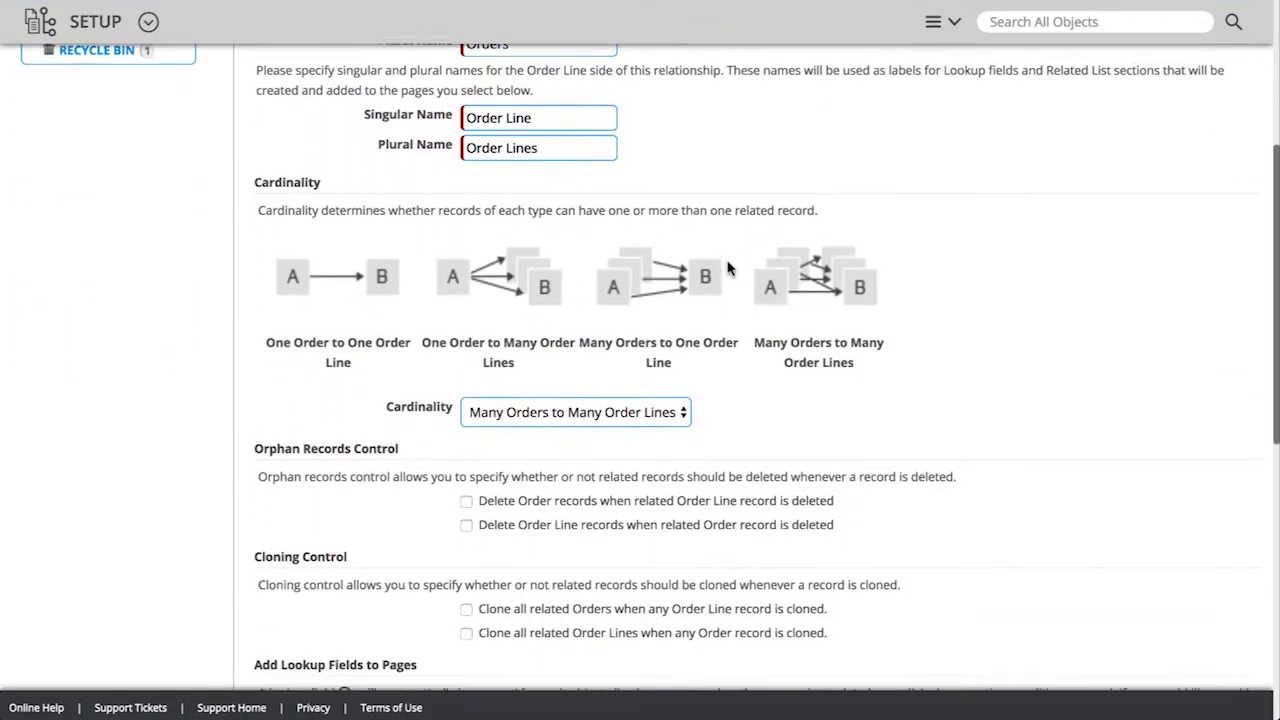
{"action": "left_click", "coordinate": [682, 408]}
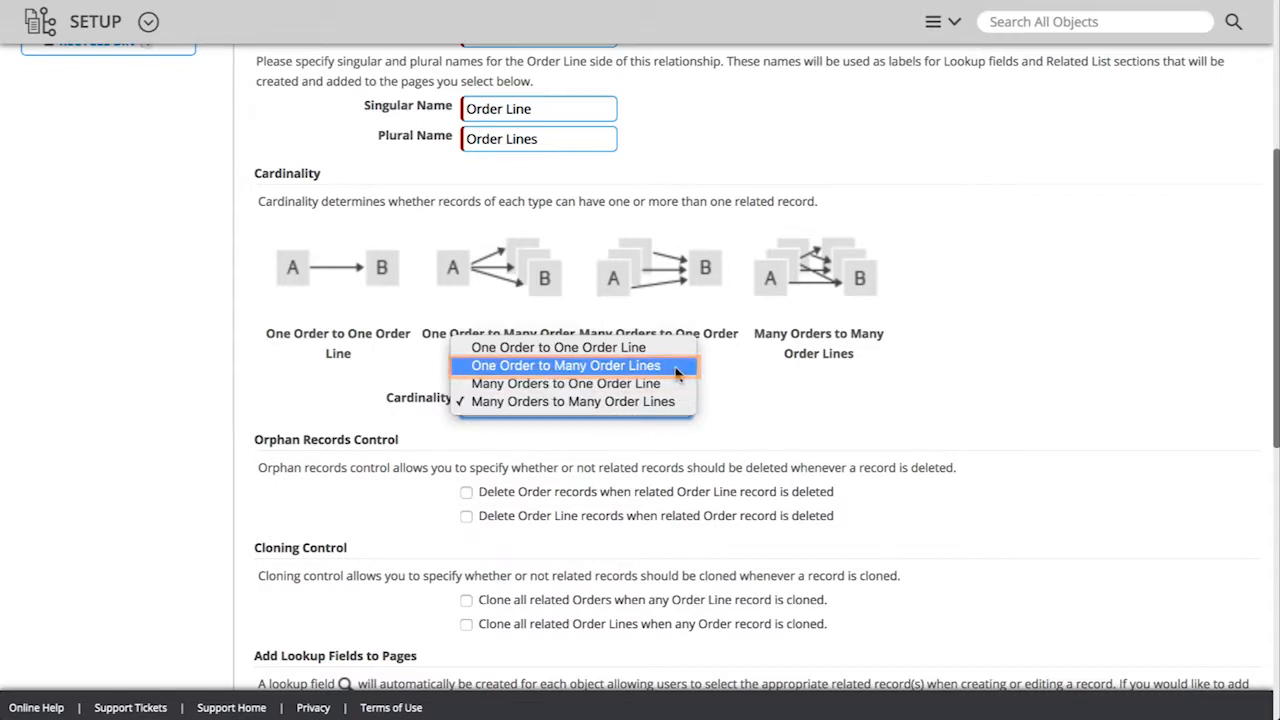
{"action": "left_click", "coordinate": [676, 370]}
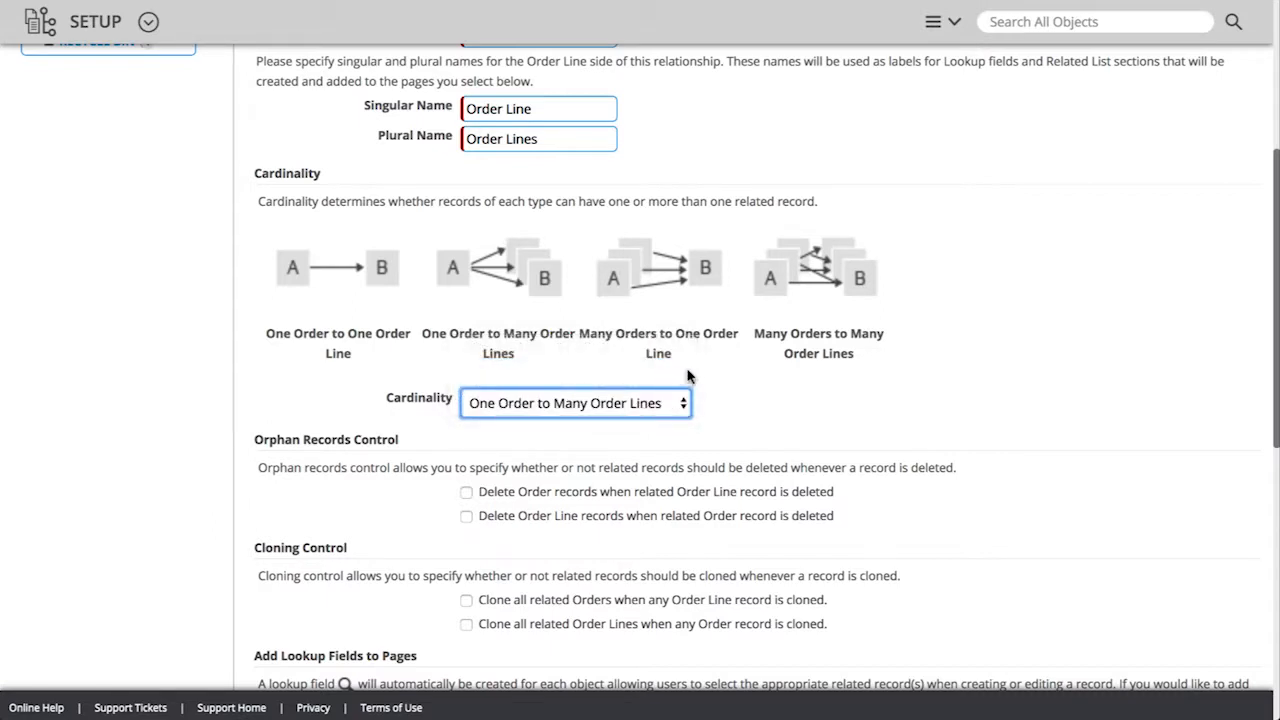
{"action": "left_click", "coordinate": [466, 517]}
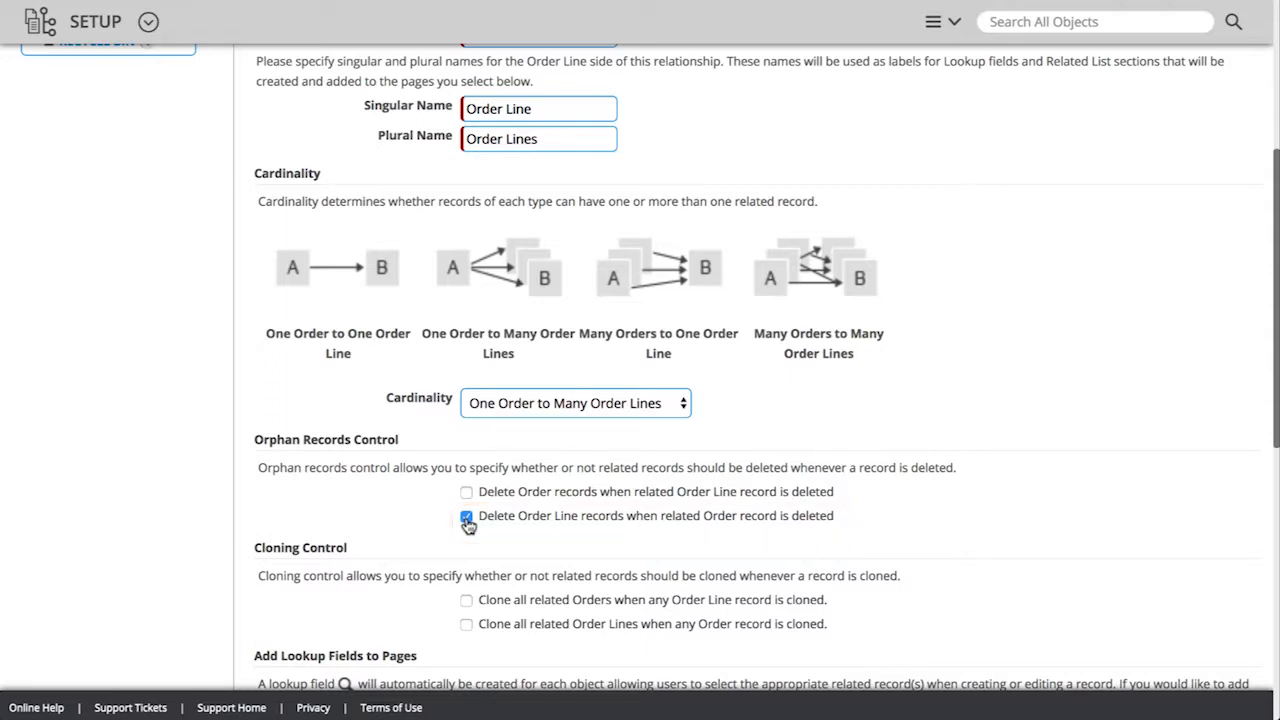
{"action": "scroll", "coordinate": [467, 527], "scroll_direction": "down", "scroll_amount": 5}
{"action": "scroll", "coordinate": [465, 527], "scroll_direction": "down", "scroll_amount": 2}
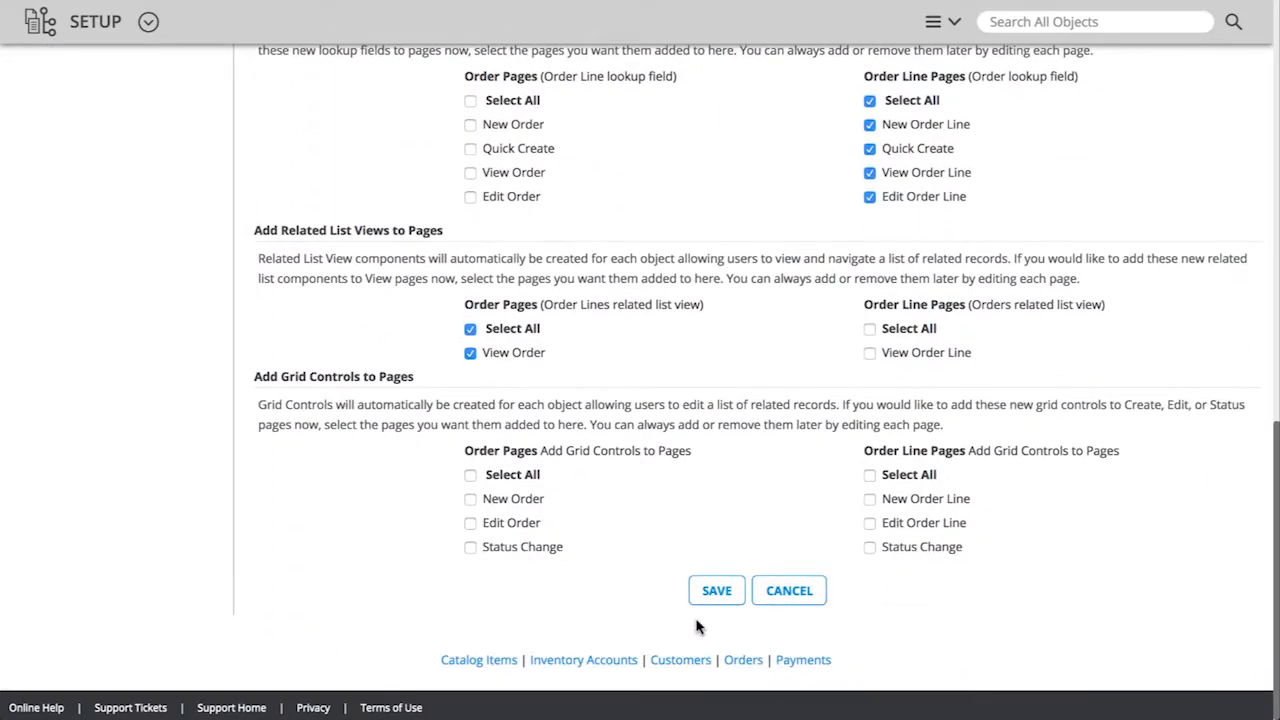
{"action": "left_click", "coordinate": [722, 598]}
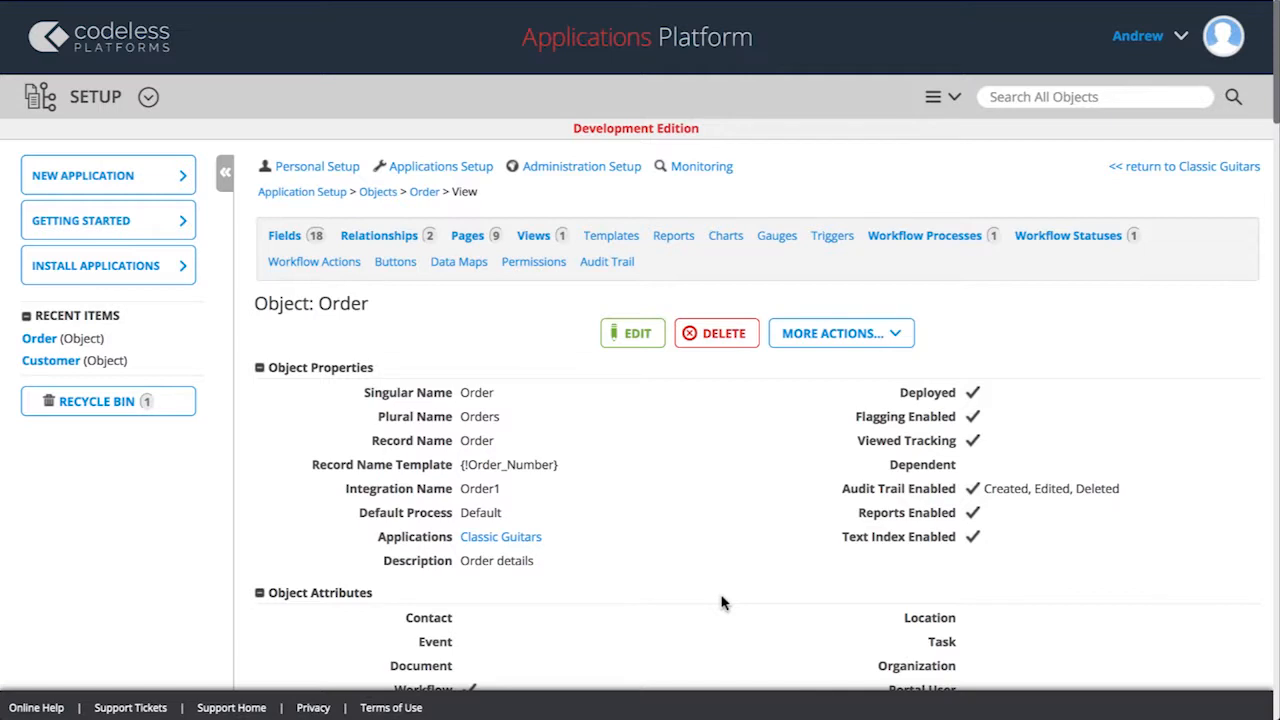
Start another new relationship on the Order object with Payment as the related object.
{"action": "left_click", "coordinate": [369, 237]}
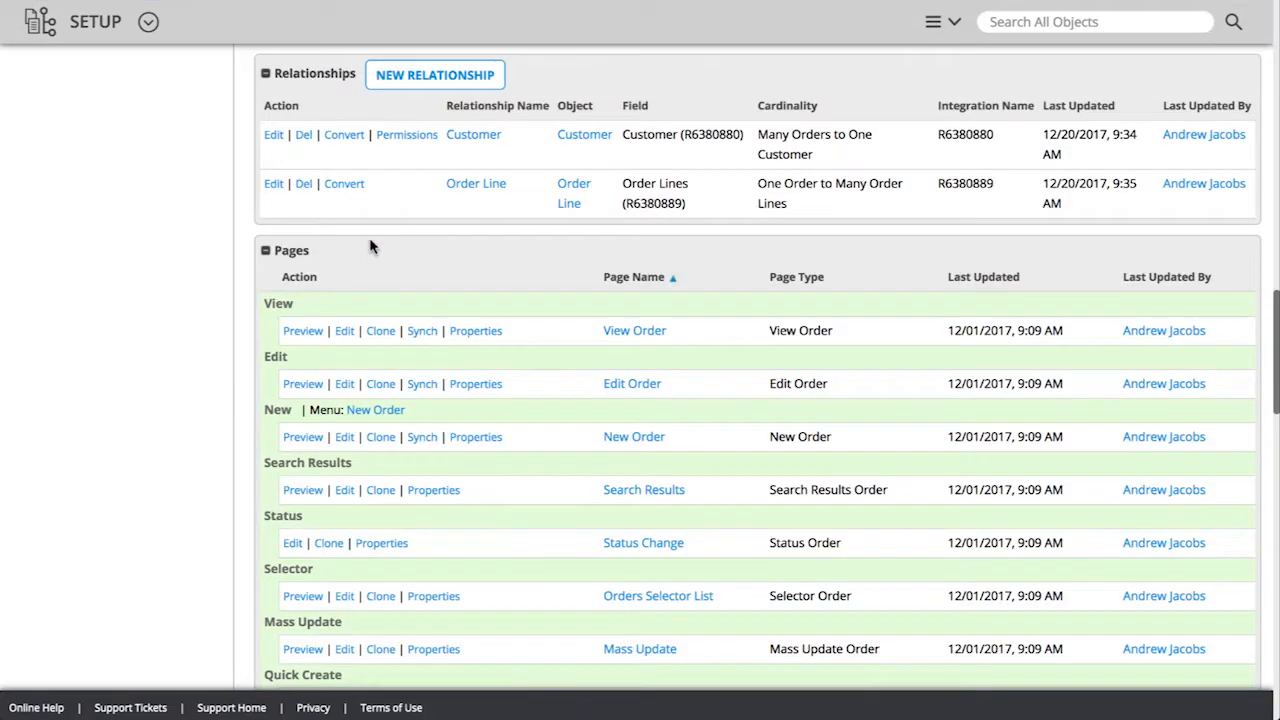
{"action": "left_click", "coordinate": [451, 80]}
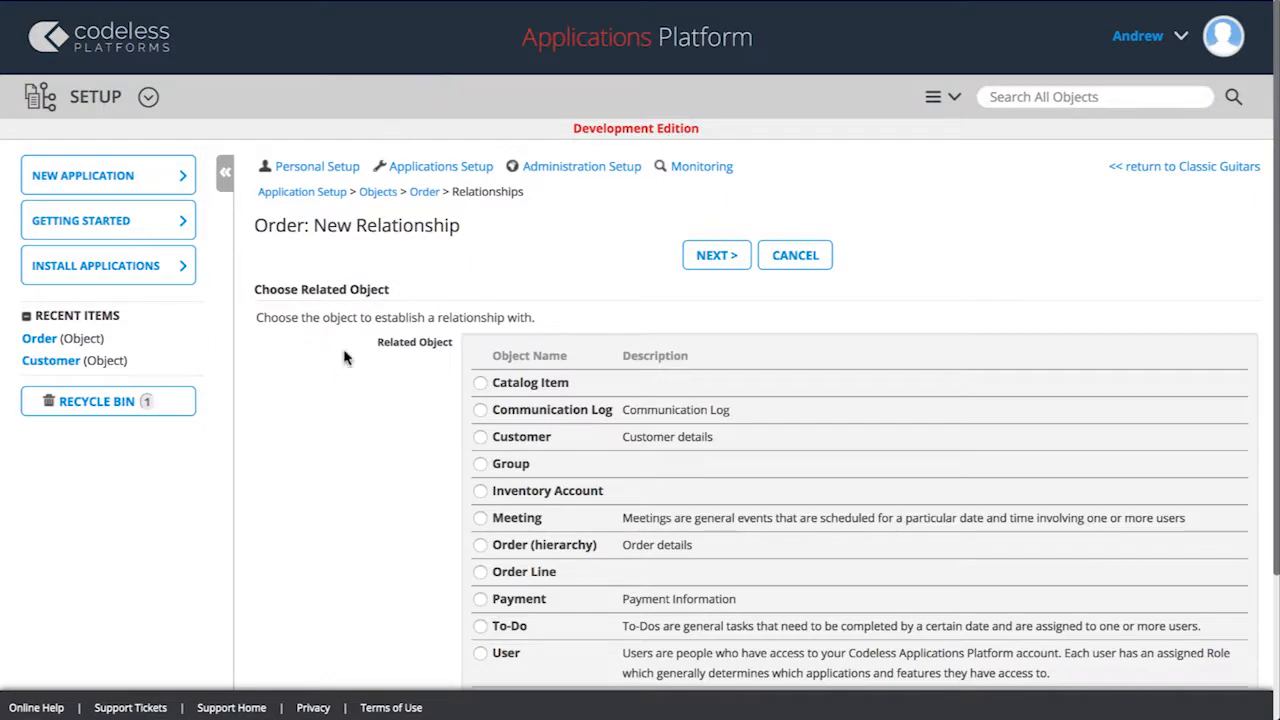
{"action": "left_click", "coordinate": [480, 600]}
{"action": "left_click", "coordinate": [716, 257]}
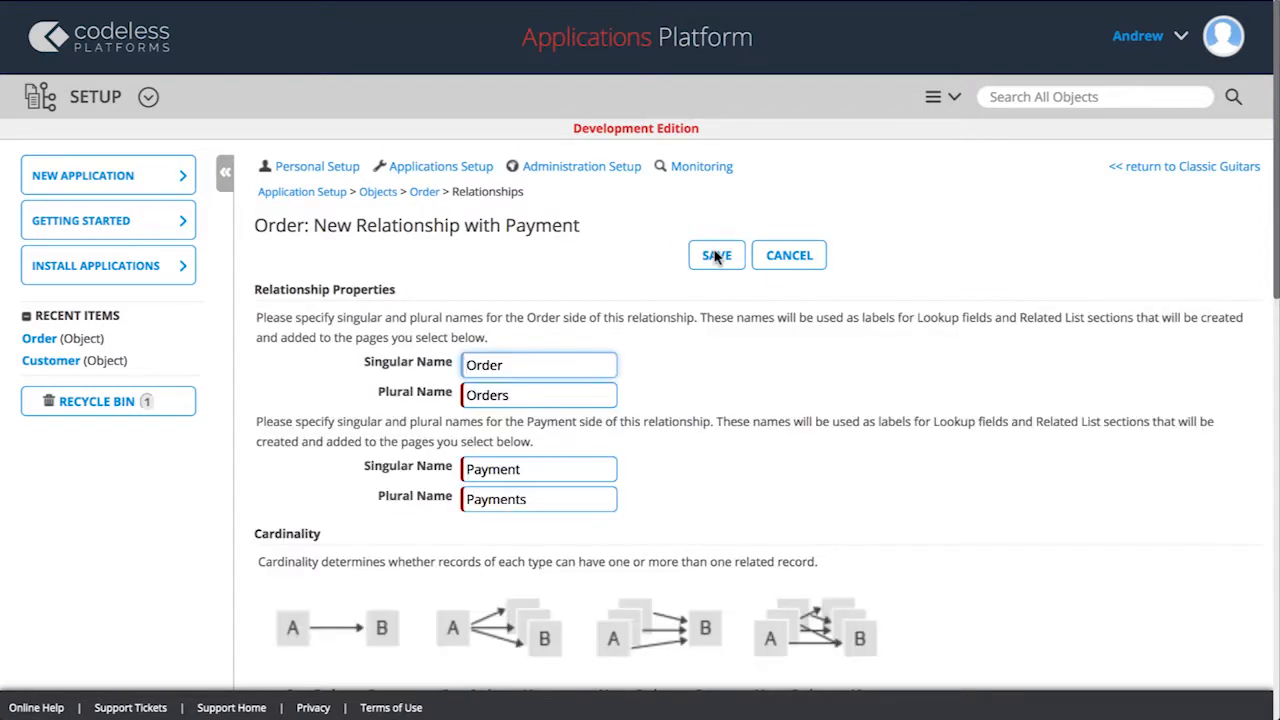
Set the cardinality to One Order to Many Payments, save the relationship, and return to Classic Guitars.
{"action": "scroll", "coordinate": [716, 257], "scroll_direction": "down", "scroll_amount": 5}
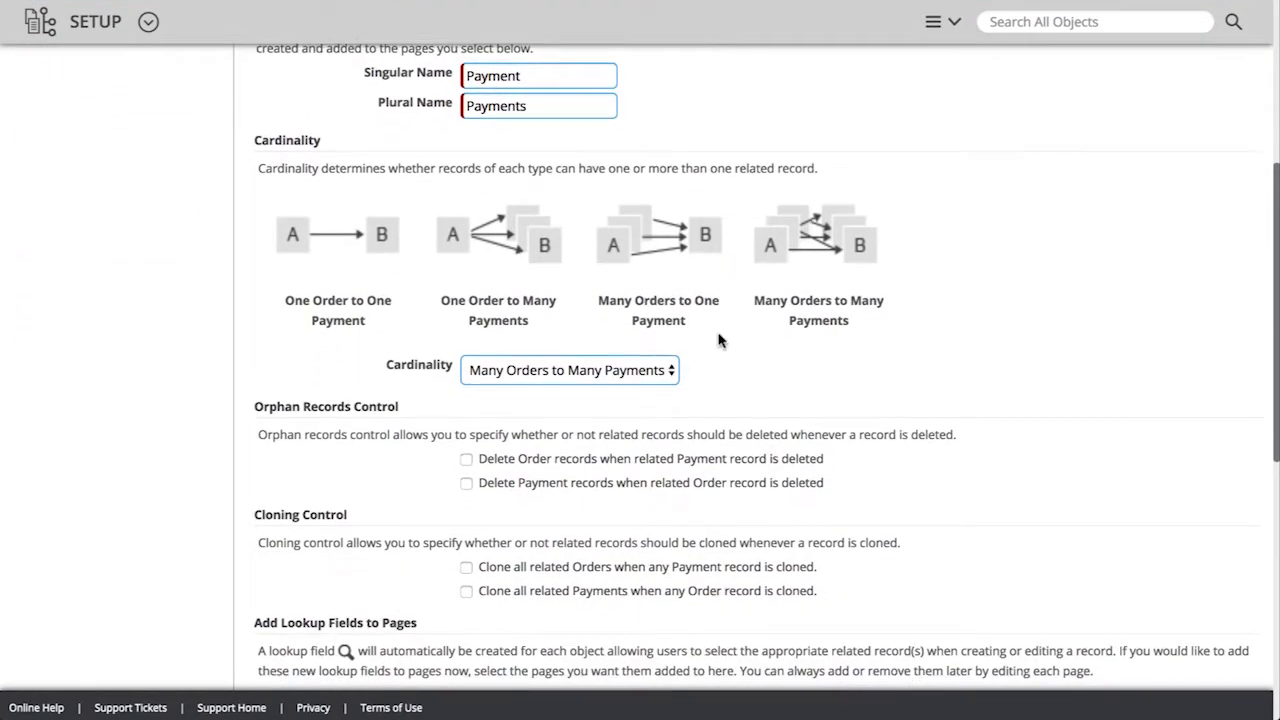
{"action": "left_click", "coordinate": [668, 370]}
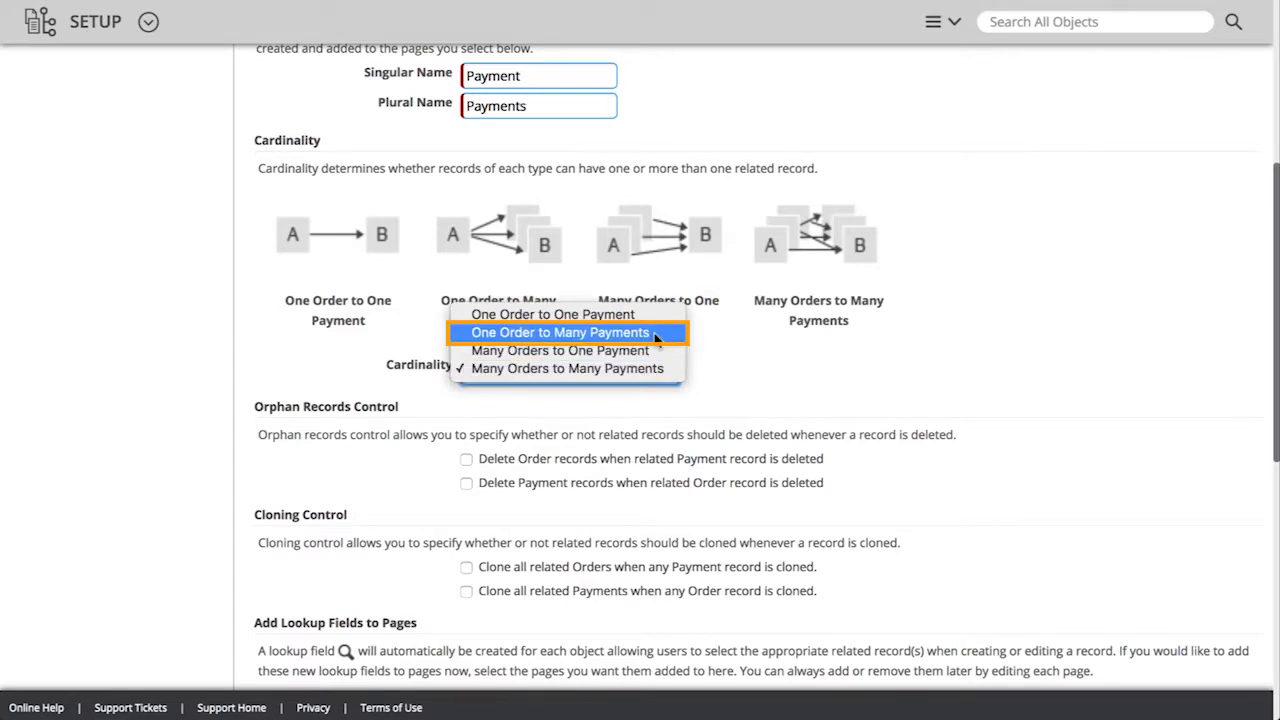
{"action": "left_click", "coordinate": [655, 338]}
{"action": "scroll", "coordinate": [655, 340], "scroll_direction": "down", "scroll_amount": 4}
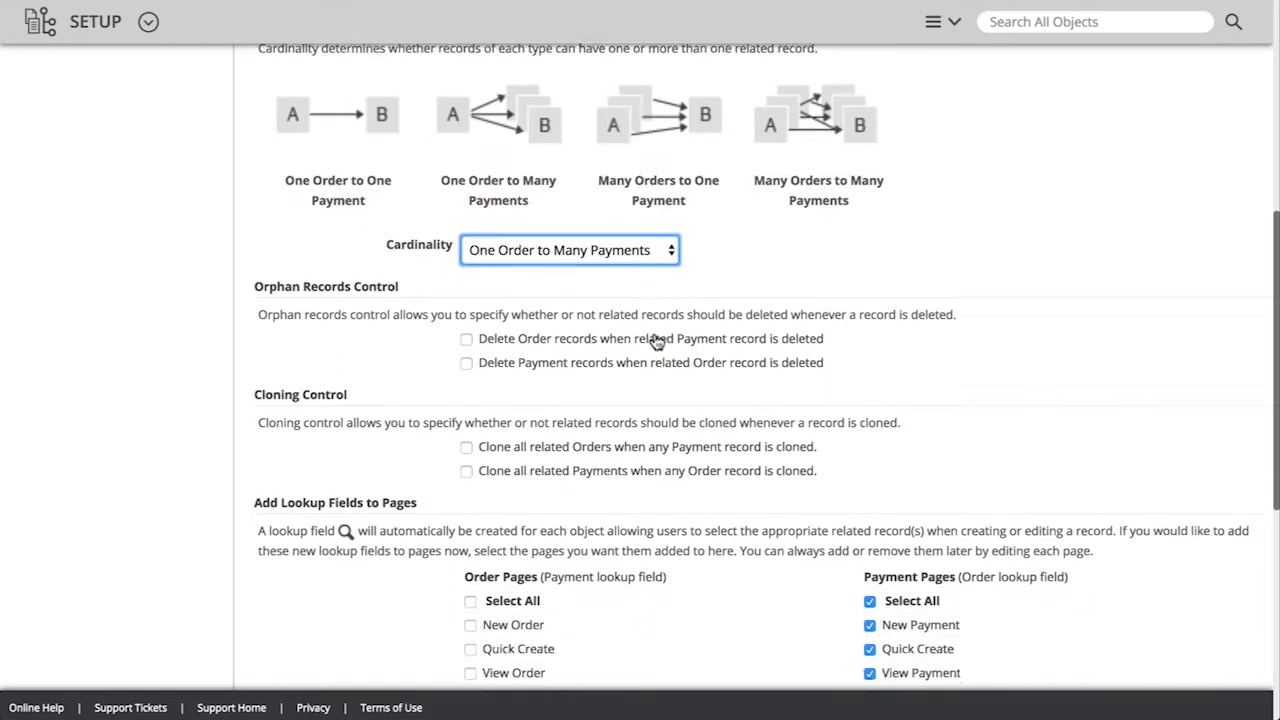
{"action": "scroll", "coordinate": [655, 342], "scroll_direction": "down", "scroll_amount": 5}
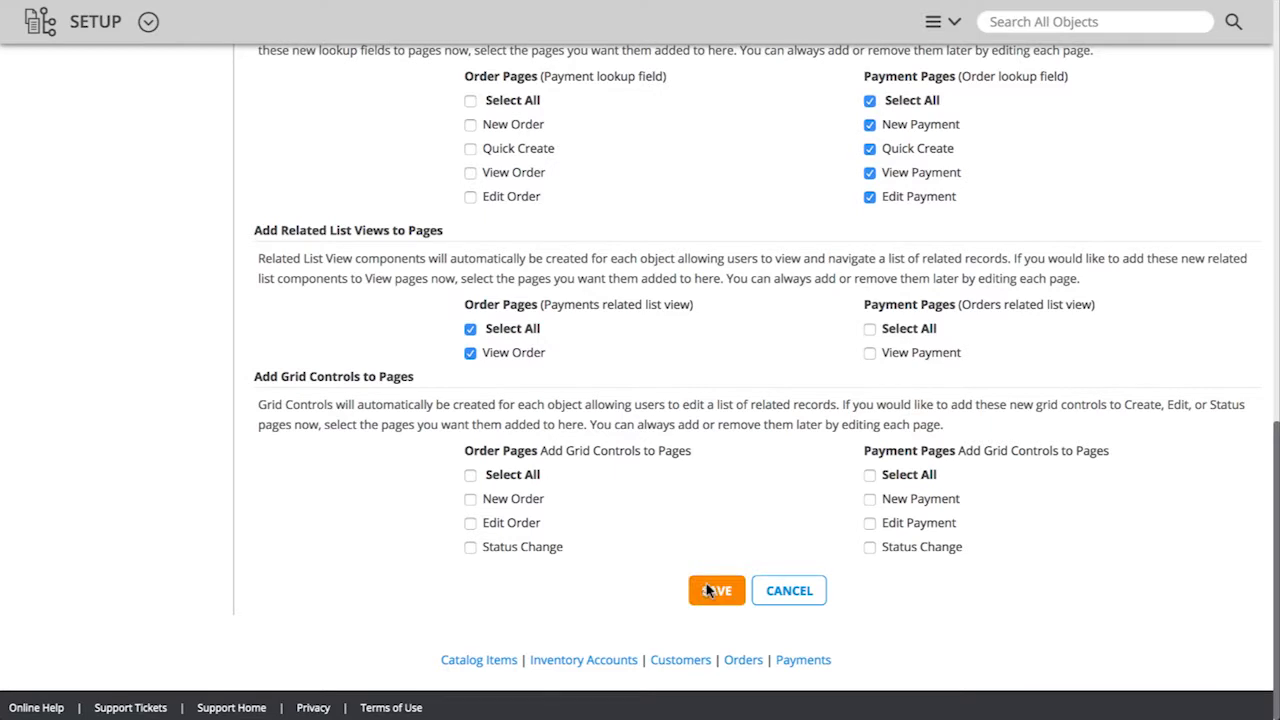
{"action": "left_click", "coordinate": [708, 590]}
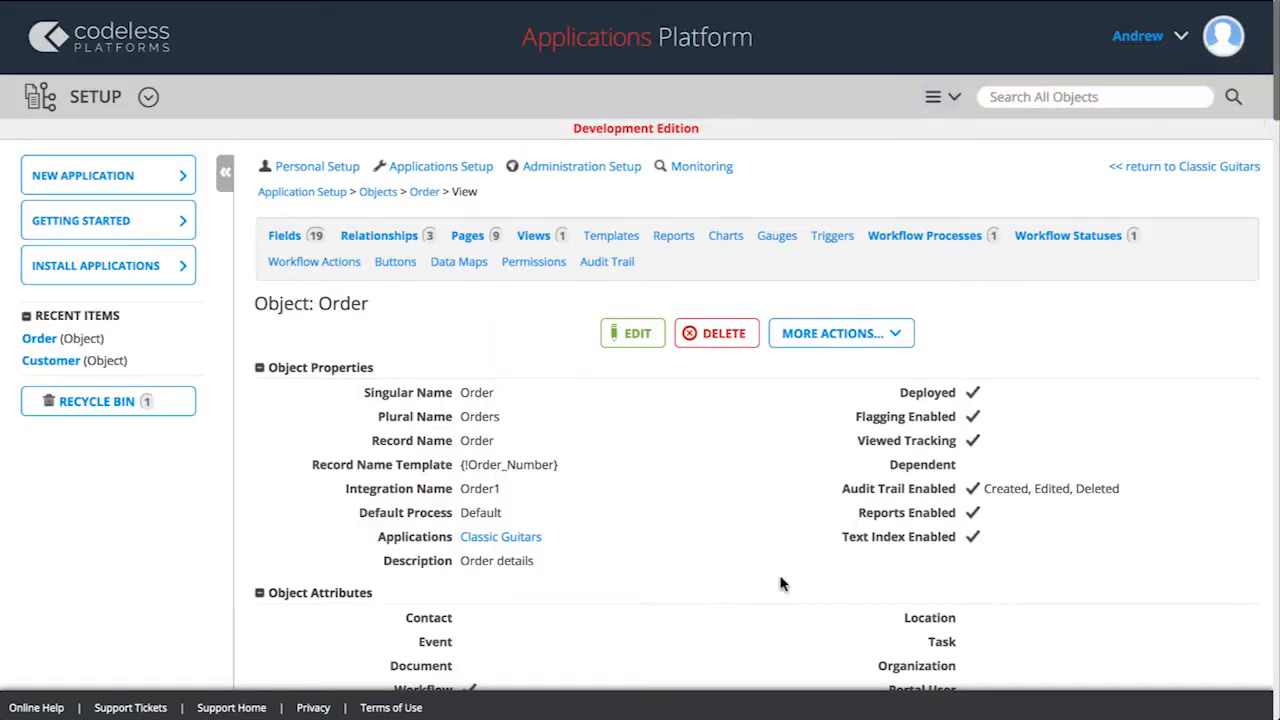
{"action": "left_click", "coordinate": [1133, 169]}
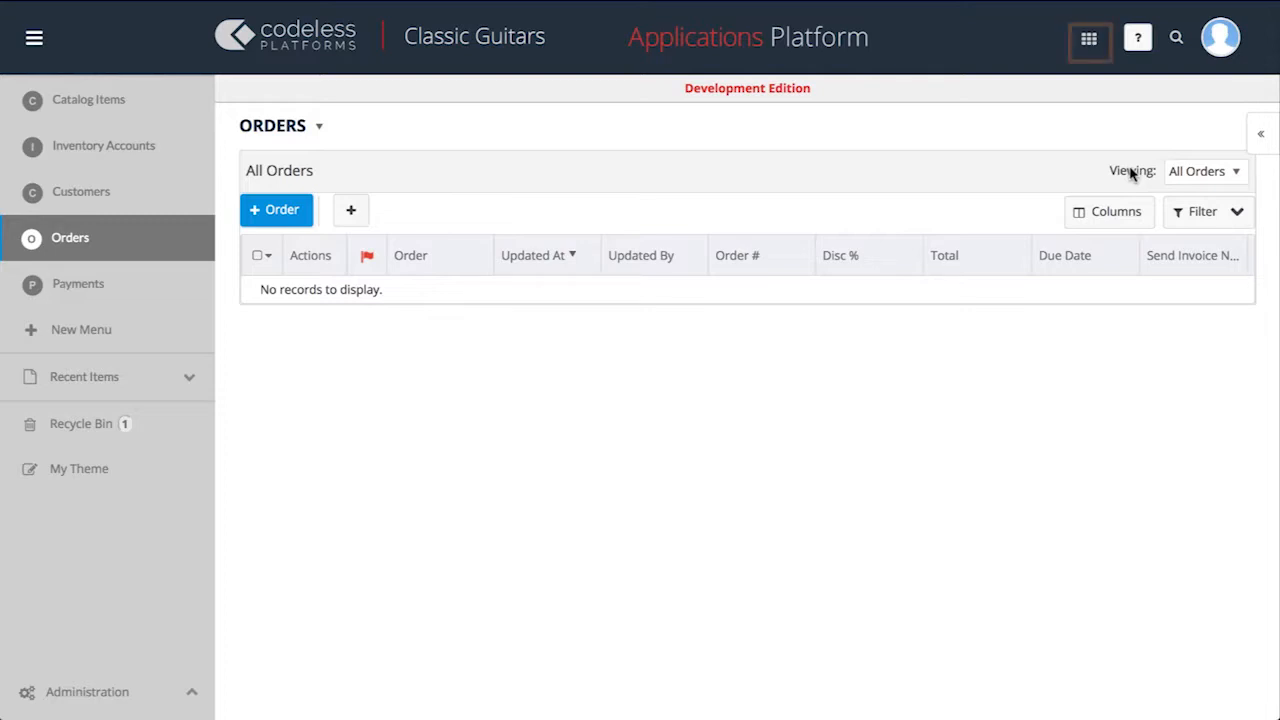
In the Order Line object's definition, start a new relationship with Catalog Item as the related object.
{"action": "left_click", "coordinate": [1086, 46]}
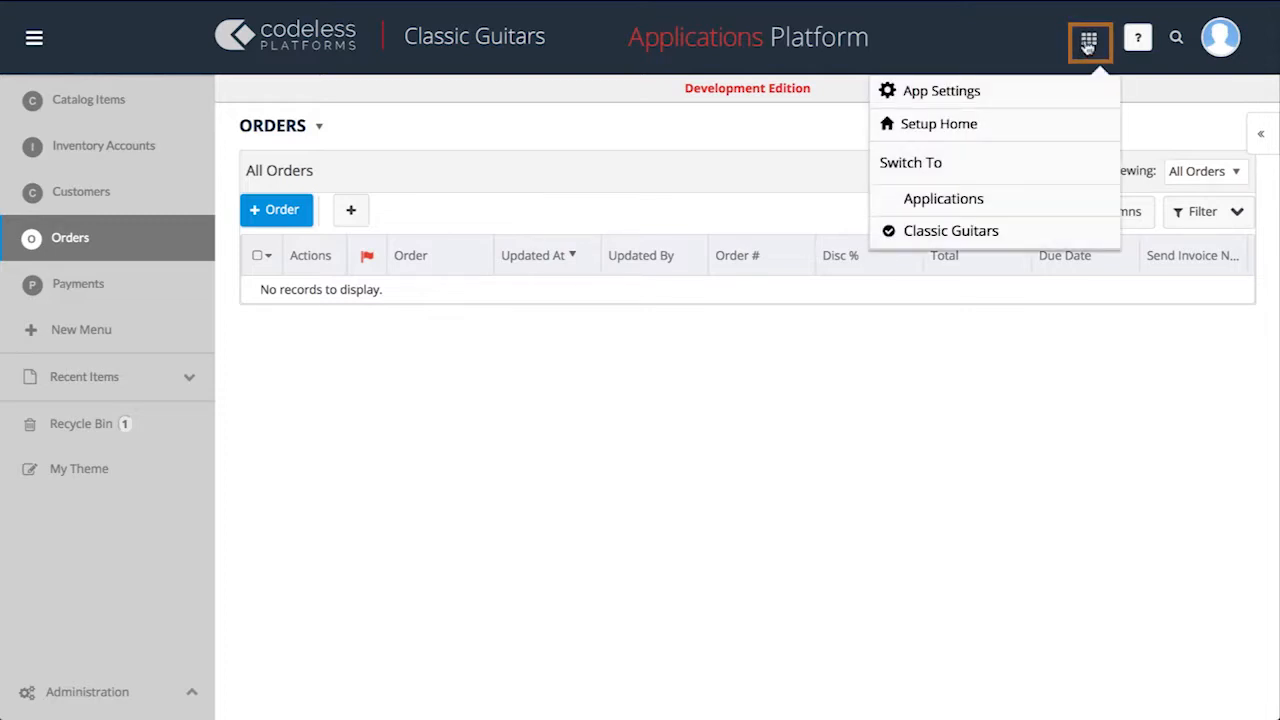
{"action": "left_click", "coordinate": [1037, 95]}
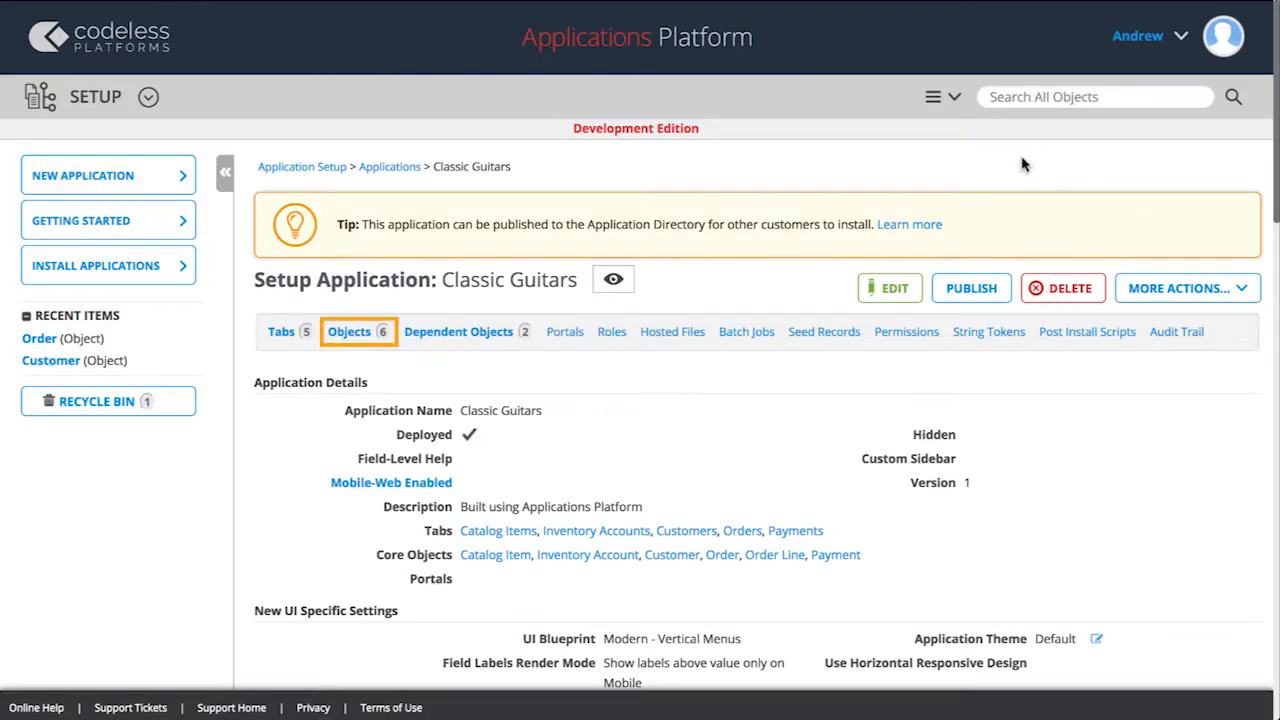
{"action": "left_click", "coordinate": [340, 337]}
{"action": "left_click", "coordinate": [404, 262]}
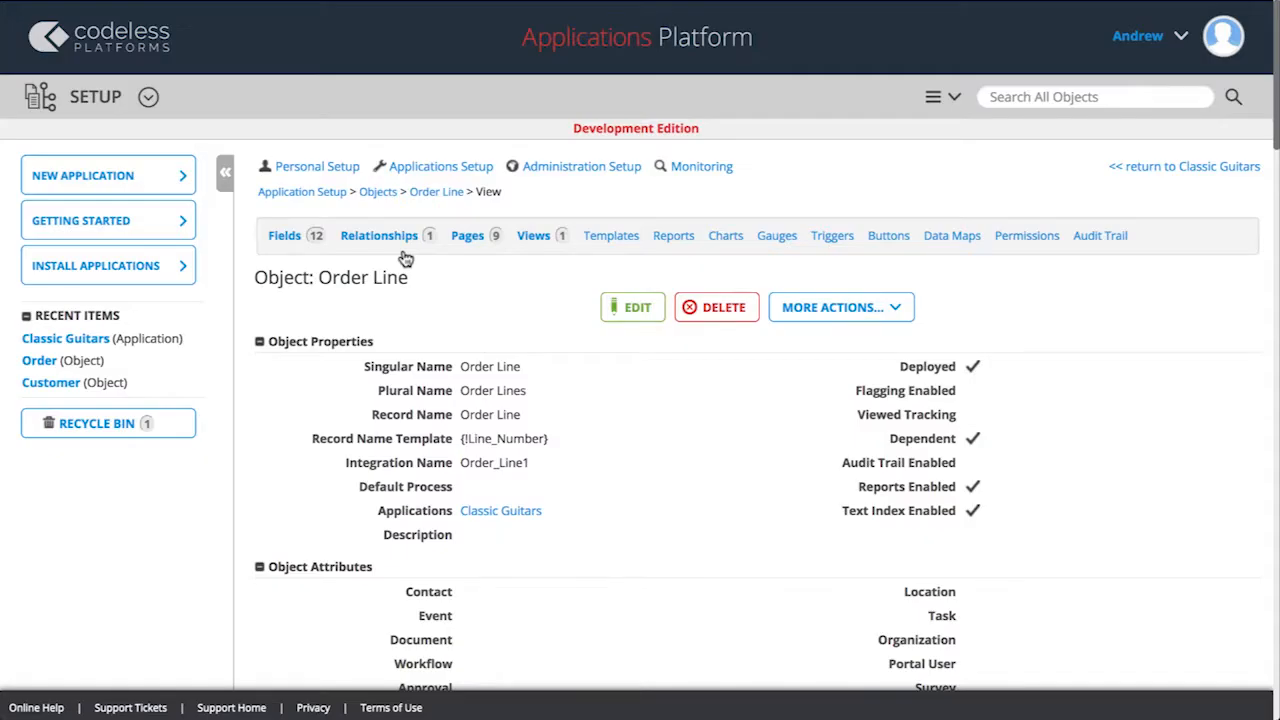
{"action": "left_click", "coordinate": [400, 245]}
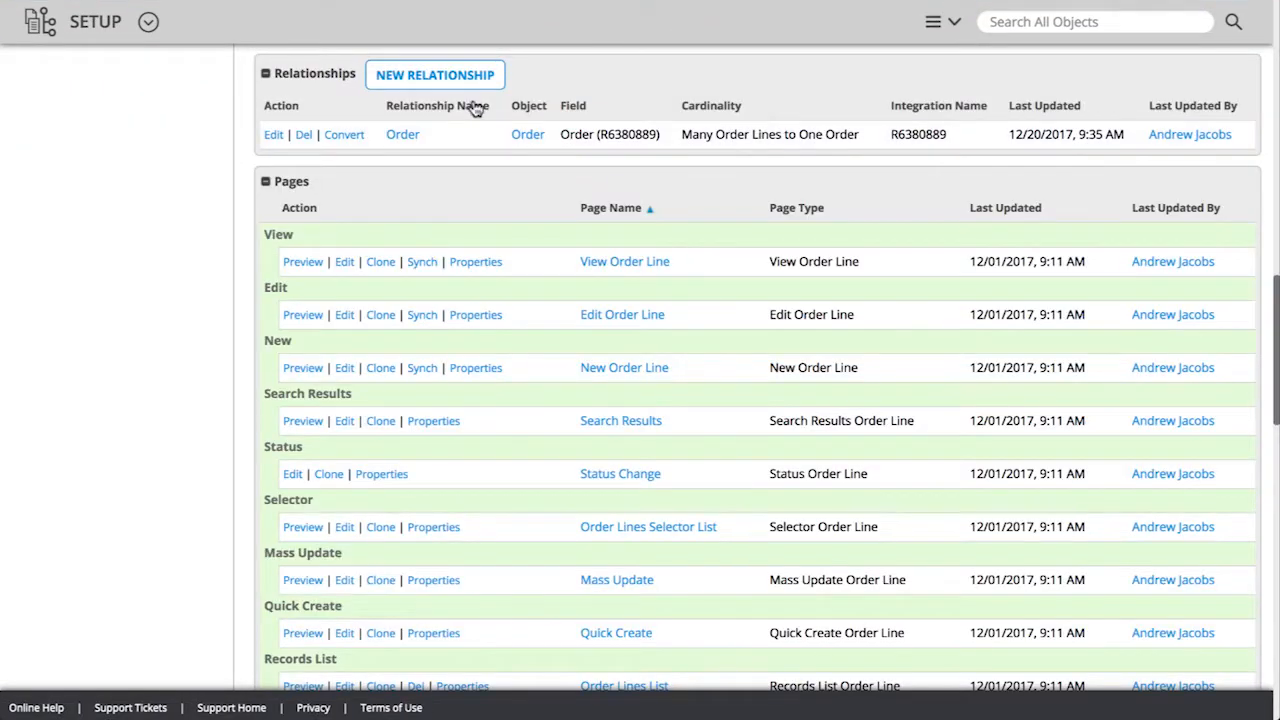
{"action": "left_click", "coordinate": [447, 84]}
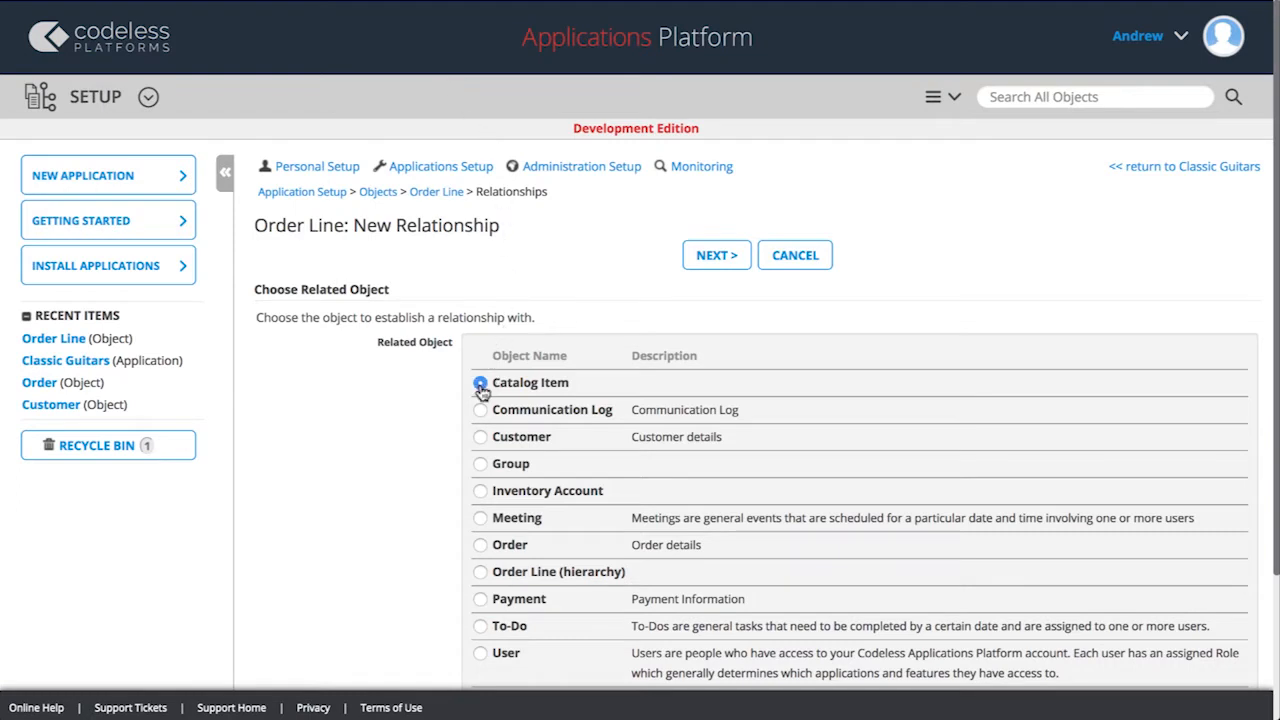
{"action": "left_click", "coordinate": [716, 258]}
Set the cardinality to Many Order Lines to One Catalog Item, save the relationship, and return to Classic Guitars.
{"action": "scroll", "coordinate": [716, 262], "scroll_direction": "down", "scroll_amount": 5}
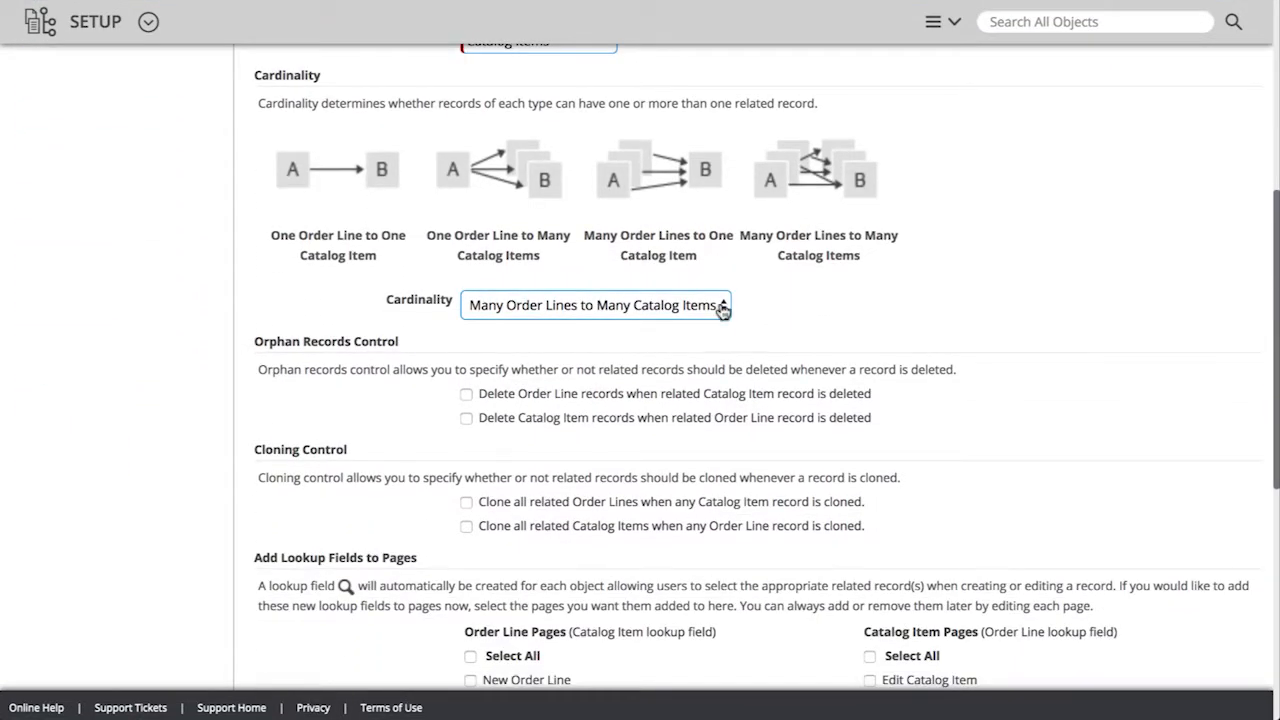
{"action": "left_click", "coordinate": [723, 310]}
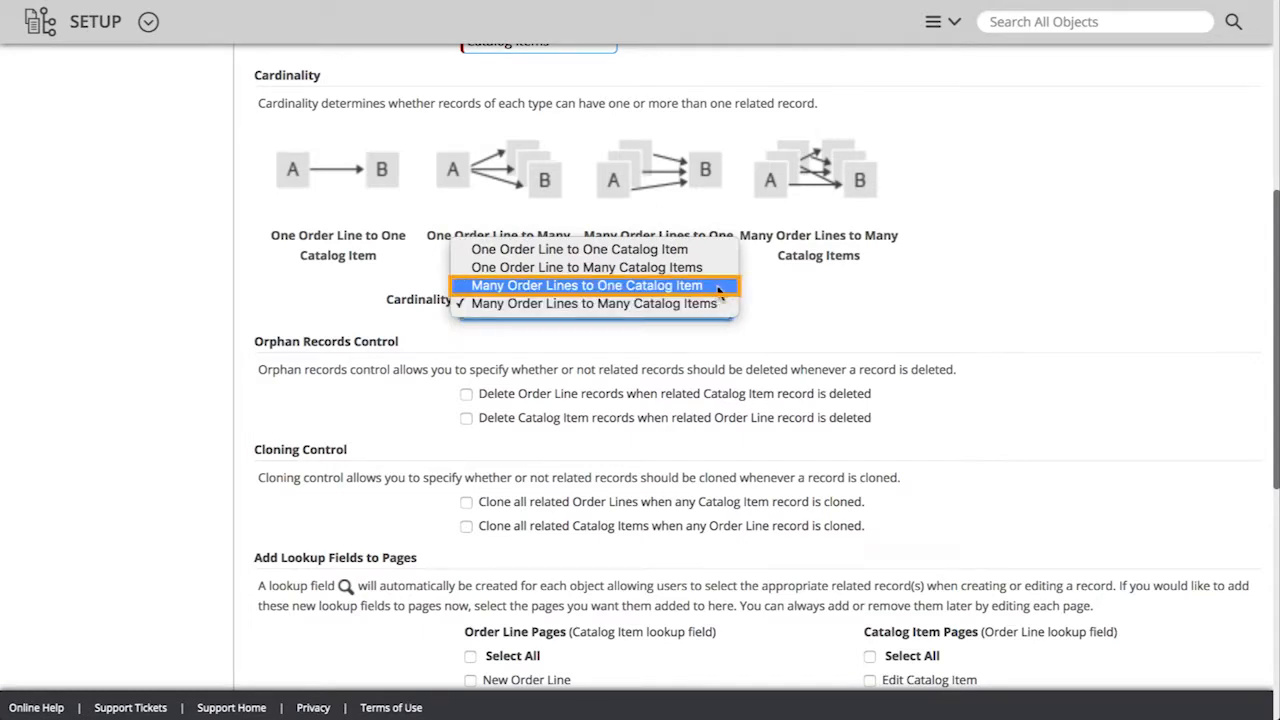
{"action": "left_click", "coordinate": [718, 287]}
{"action": "scroll", "coordinate": [720, 295], "scroll_direction": "down", "scroll_amount": 4}
{"action": "scroll", "coordinate": [720, 295], "scroll_direction": "down", "scroll_amount": 3}
{"action": "left_click", "coordinate": [716, 591]}
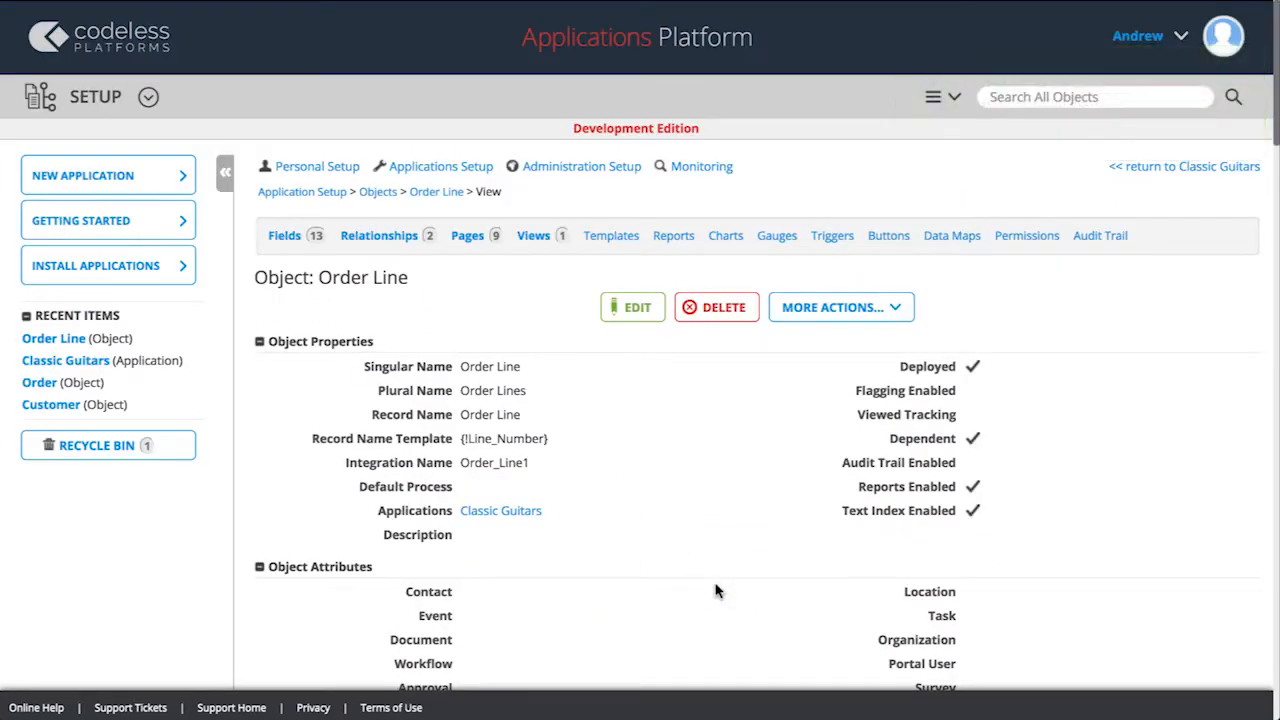
{"action": "left_click", "coordinate": [1132, 175]}
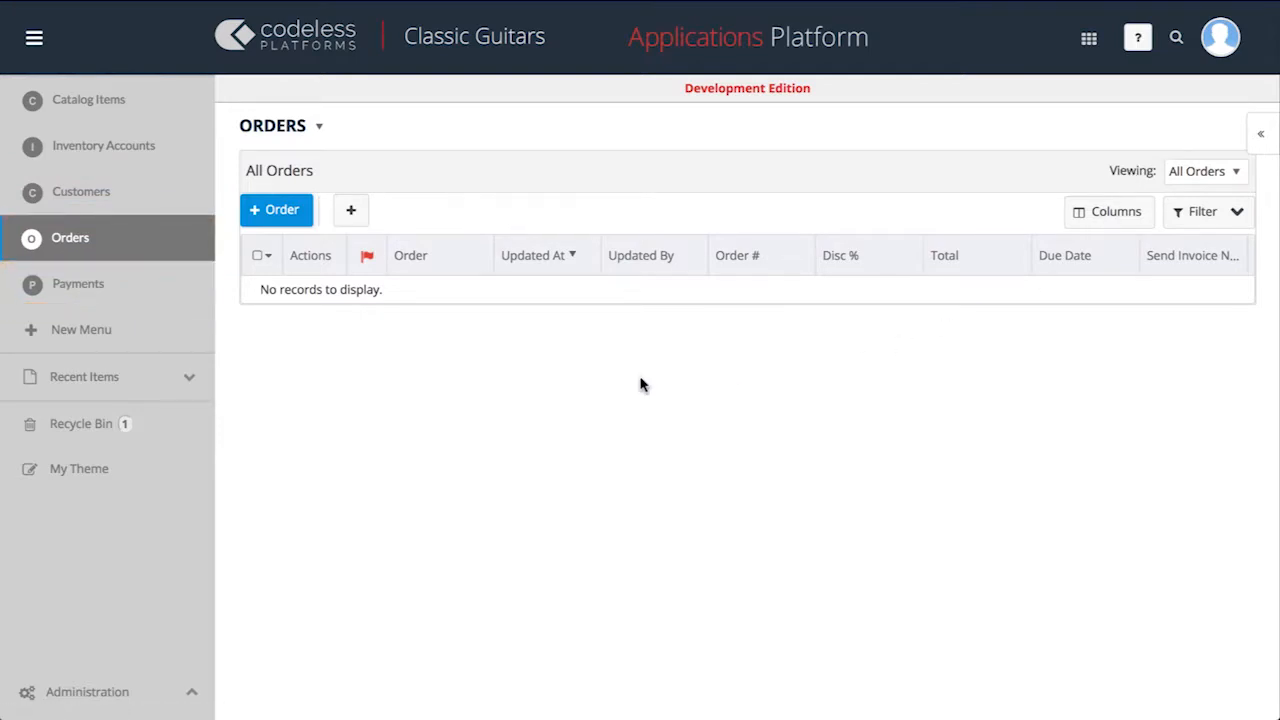
Add three customers with name, phone and e-mail, located in Berkshire, United Kingdom; Toyama Prefecture, Japan; and Texas, United States.
{"action": "left_click", "coordinate": [164, 202]}
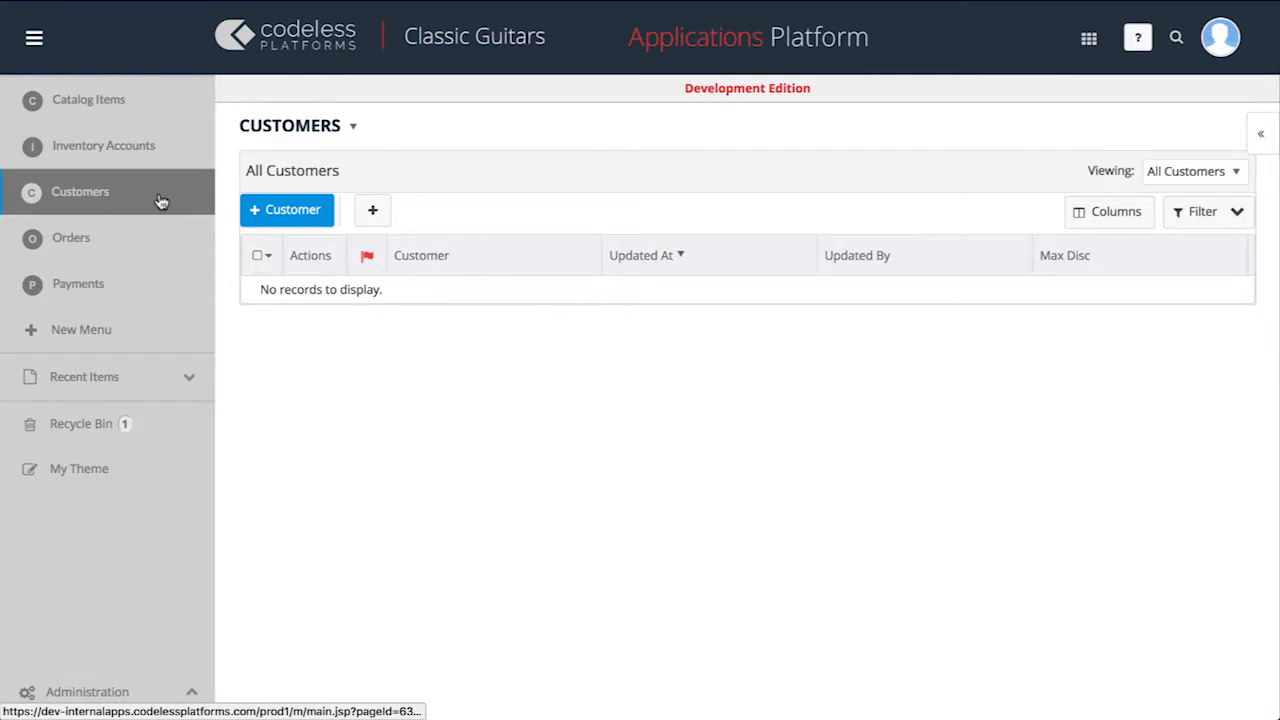
{"action": "left_click", "coordinate": [292, 210]}
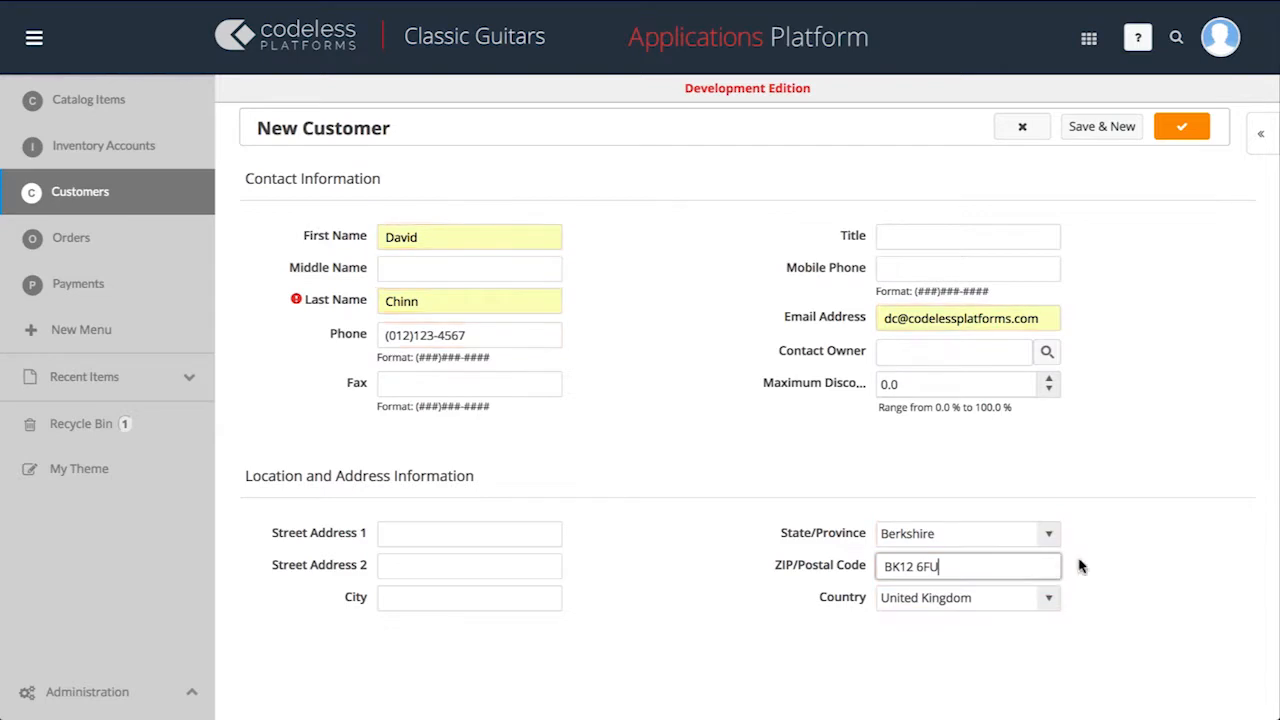
{"action": "left_click", "coordinate": [1137, 124]}
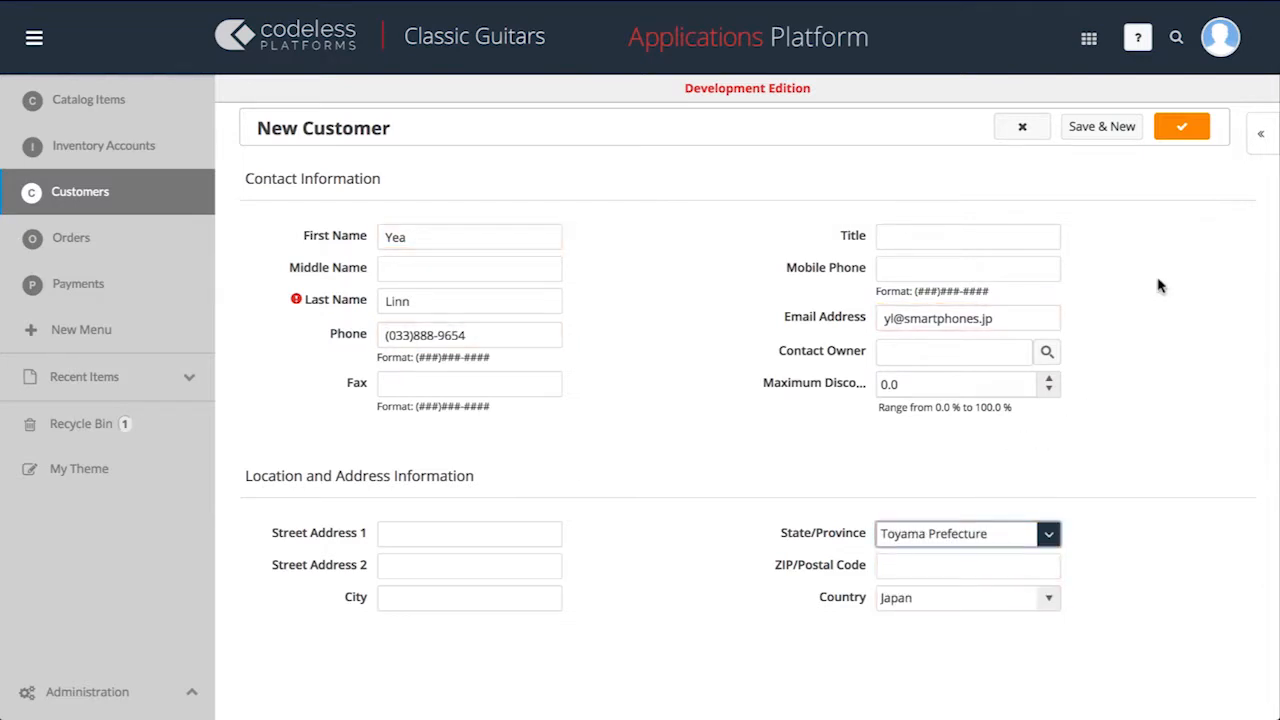
{"action": "left_click", "coordinate": [1113, 140]}
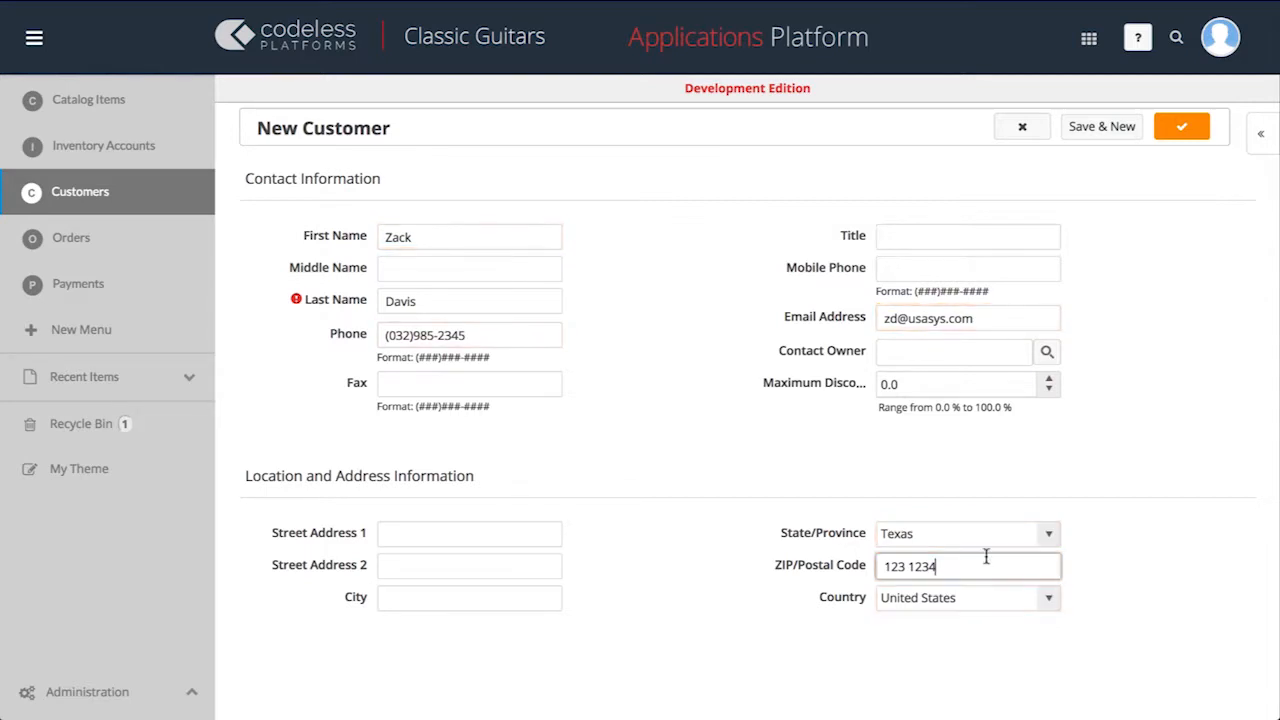
{"action": "left_click", "coordinate": [1180, 130]}
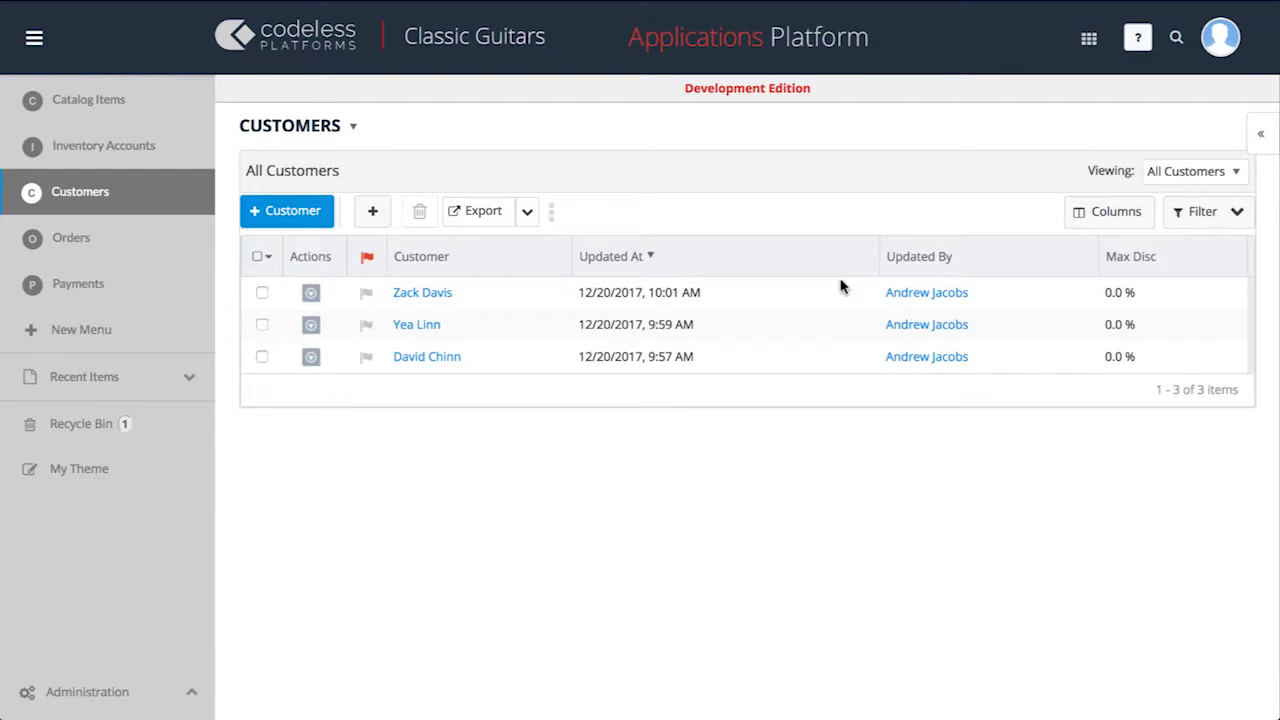
Start a new order with a discount of 10% and an order total of $3,899.
{"action": "left_click", "coordinate": [165, 243]}
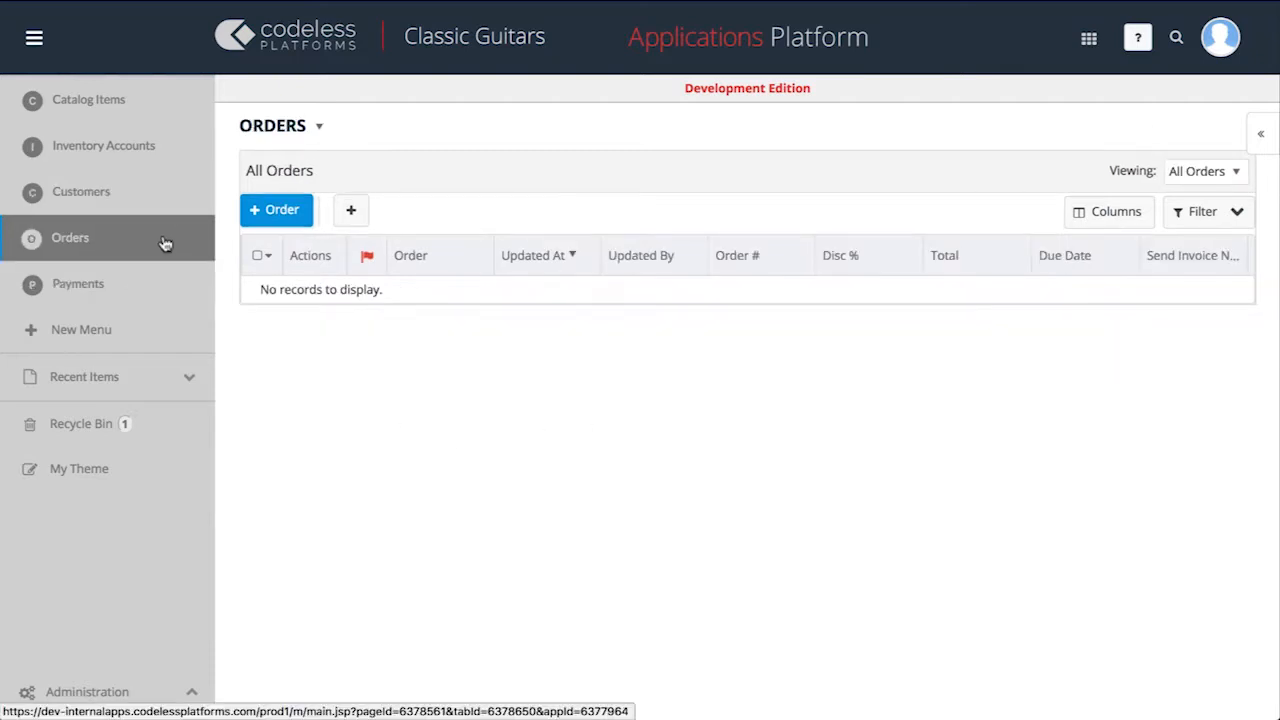
{"action": "left_click", "coordinate": [285, 211]}
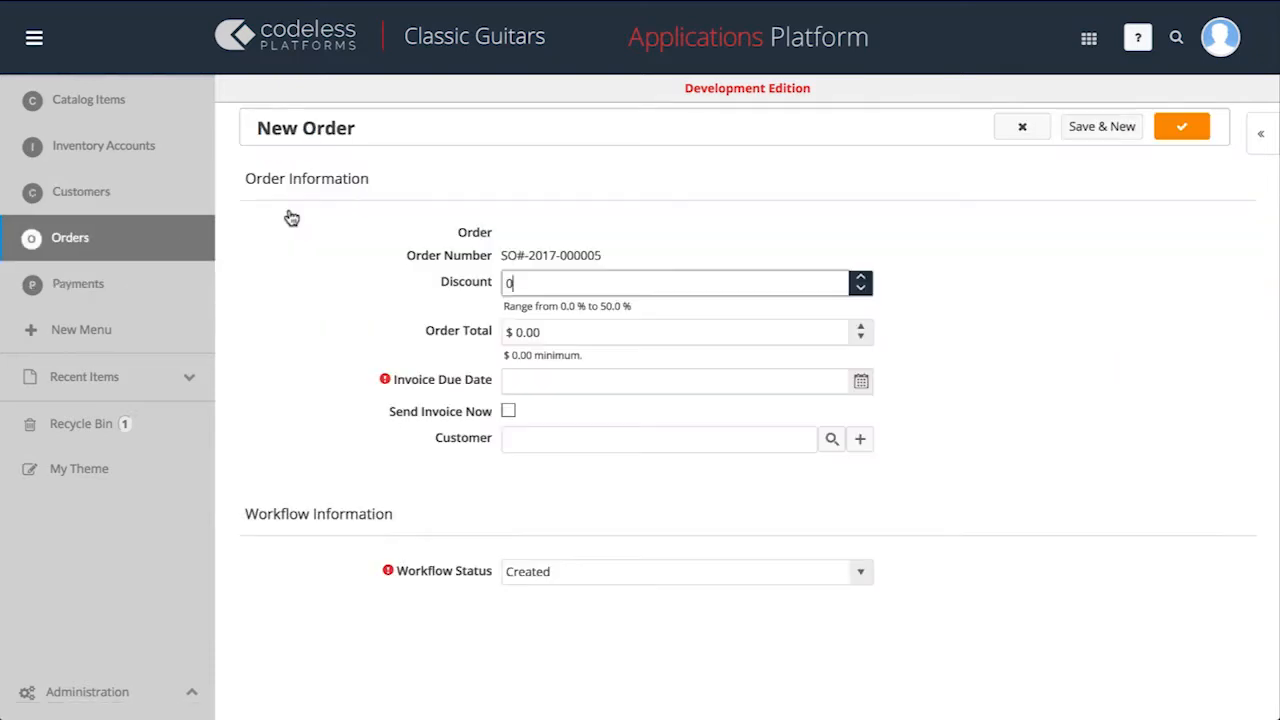
{"action": "type", "text": "10"}
{"action": "key", "text": "Tab"}
{"action": "type", "text": "3899"}
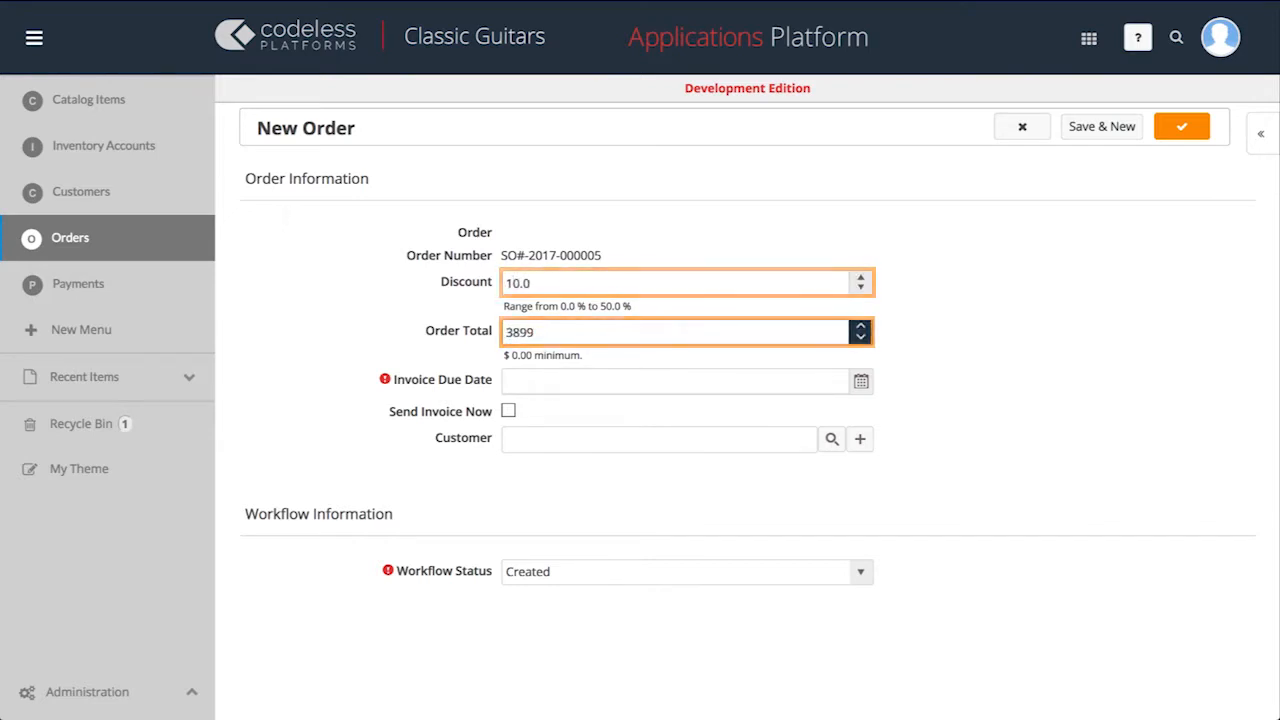
Set the invoice due date to 12/30/2017, enable Send Invoice Now, assign the Berkshire customer, and save the order, opening another blank one.
{"action": "left_click", "coordinate": [556, 378]}
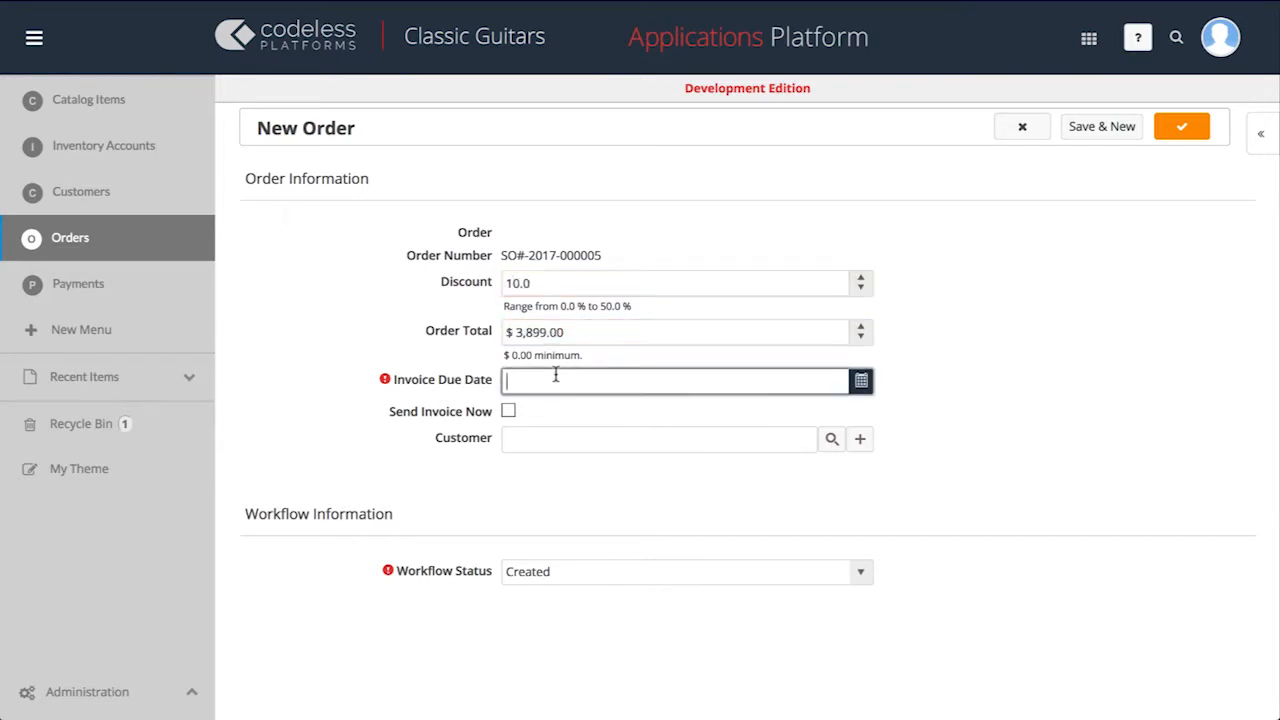
{"action": "left_click", "coordinate": [861, 383]}
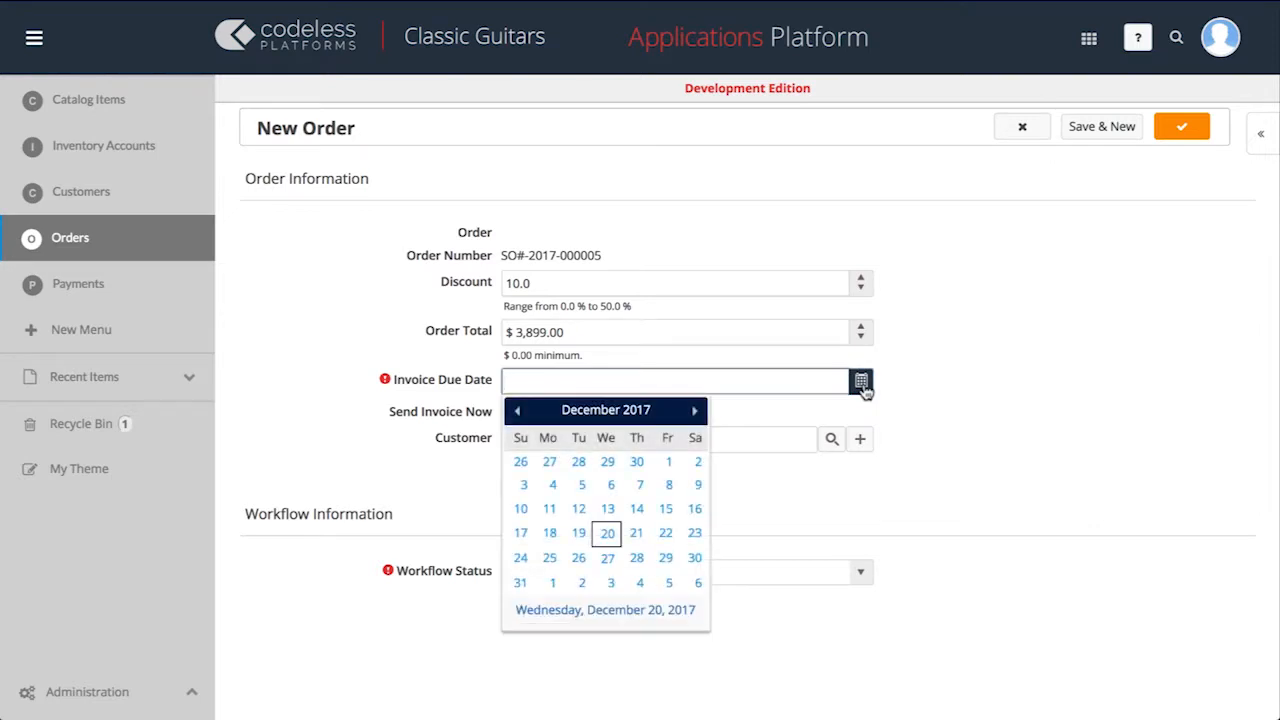
{"action": "left_click", "coordinate": [697, 561]}
{"action": "left_click", "coordinate": [510, 412]}
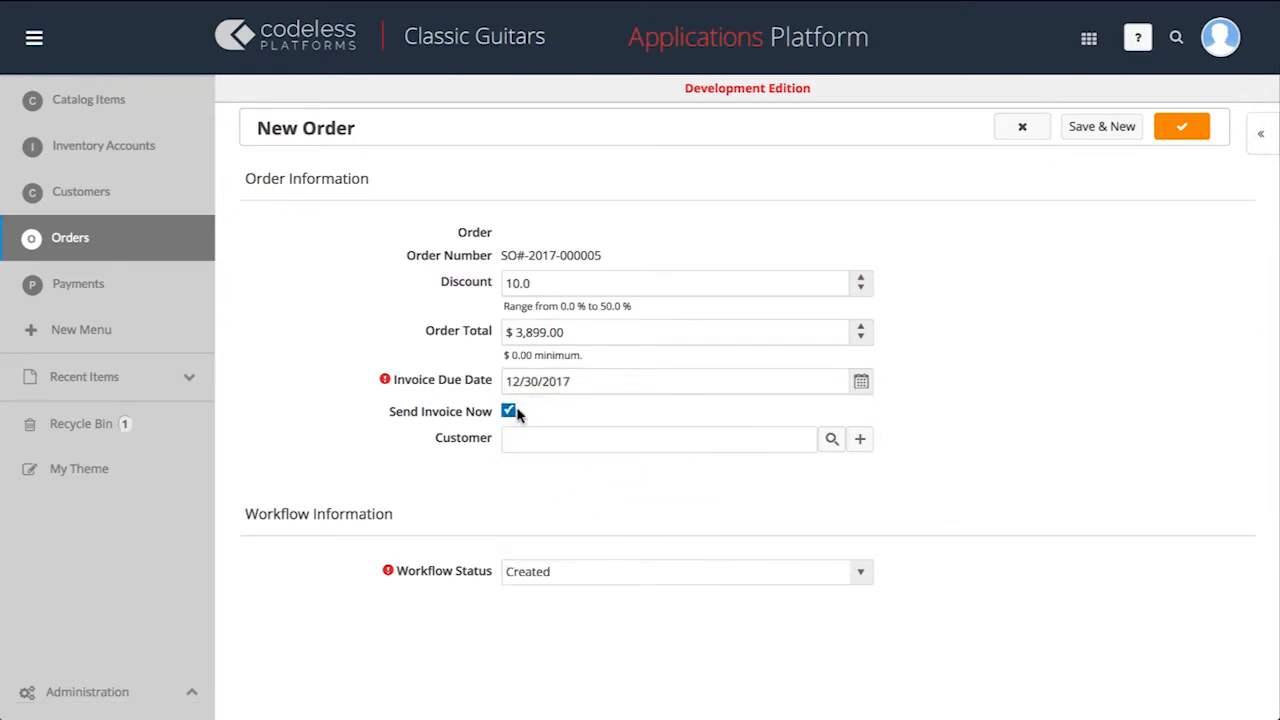
{"action": "left_click", "coordinate": [831, 440]}
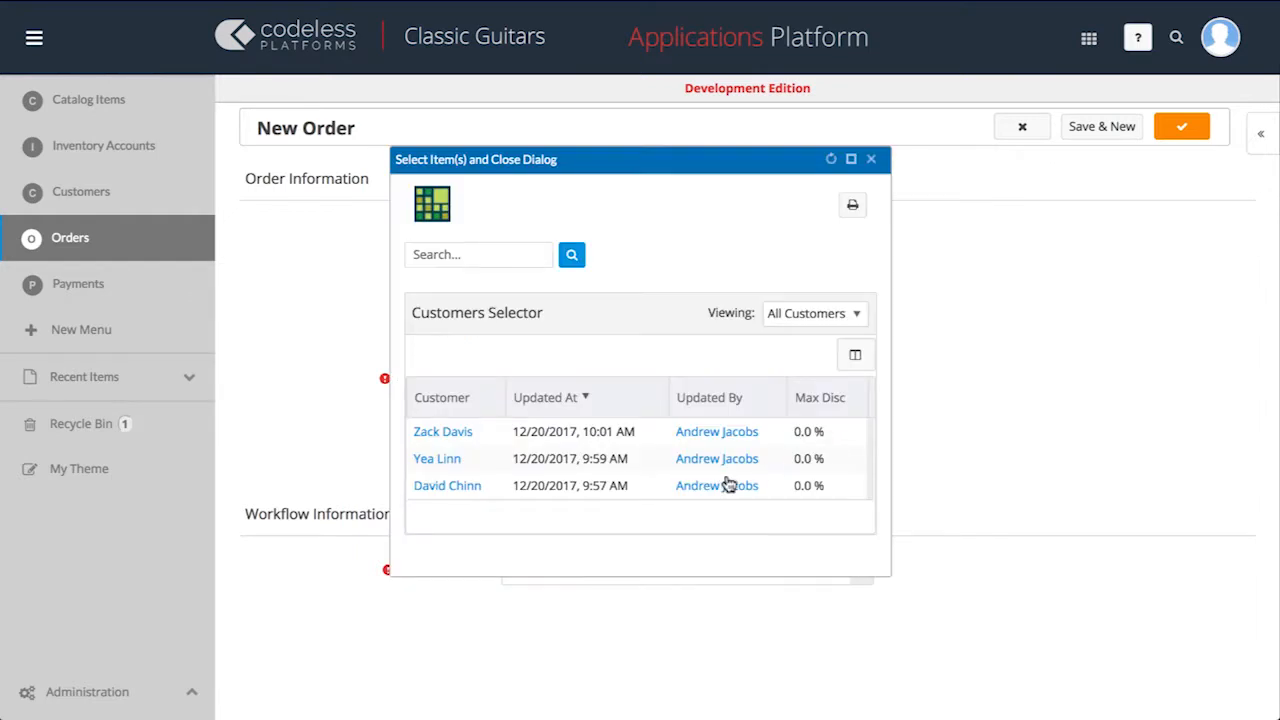
{"action": "left_click", "coordinate": [452, 488]}
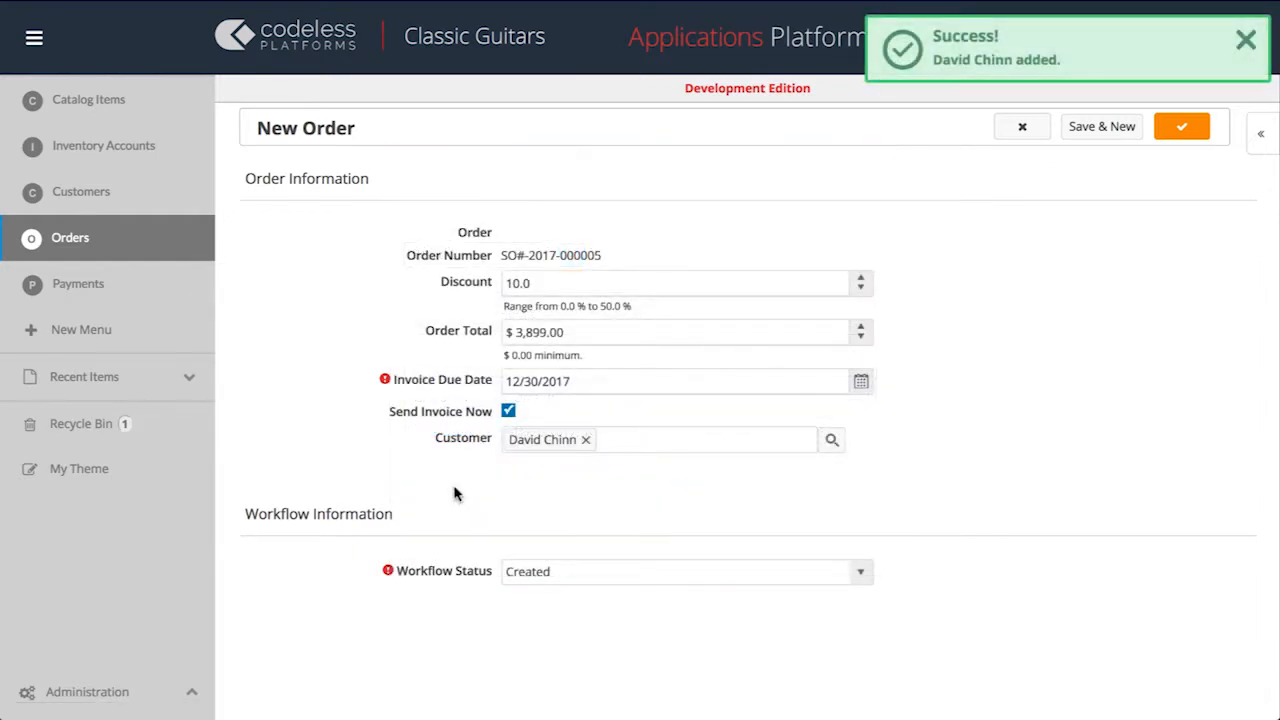
{"action": "left_click", "coordinate": [1081, 134]}
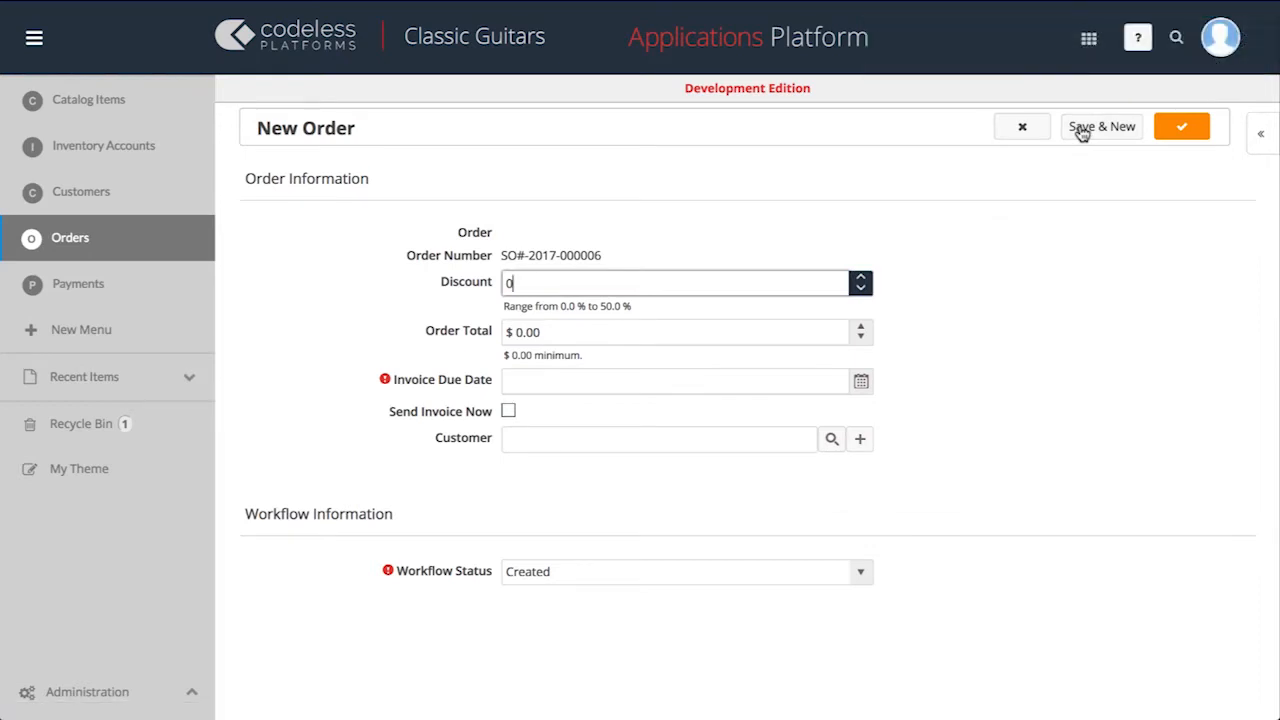
Save two orders with Send Invoice Now: Japanese customer, 0%, $2,899, due 12/26/2017; Texas customer, 5%, $1,899, due 01/24/2018.
{"action": "left_click", "coordinate": [591, 336]}
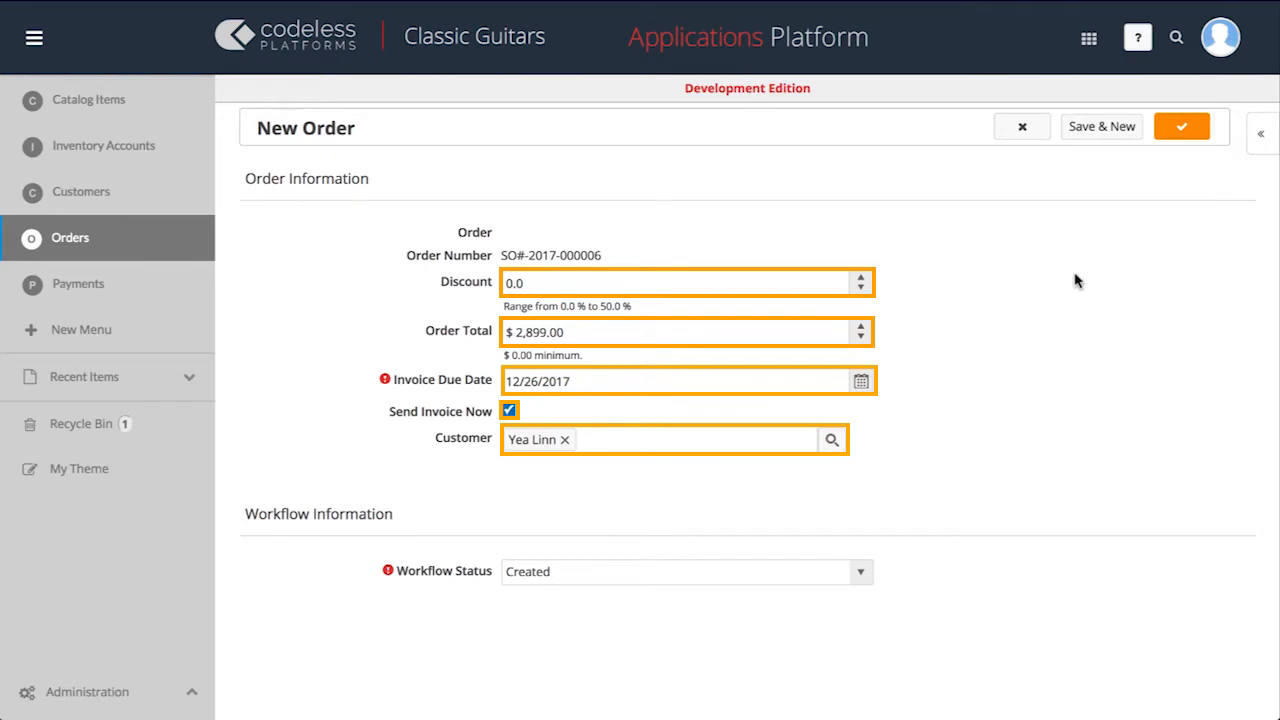
{"action": "left_click", "coordinate": [1101, 128]}
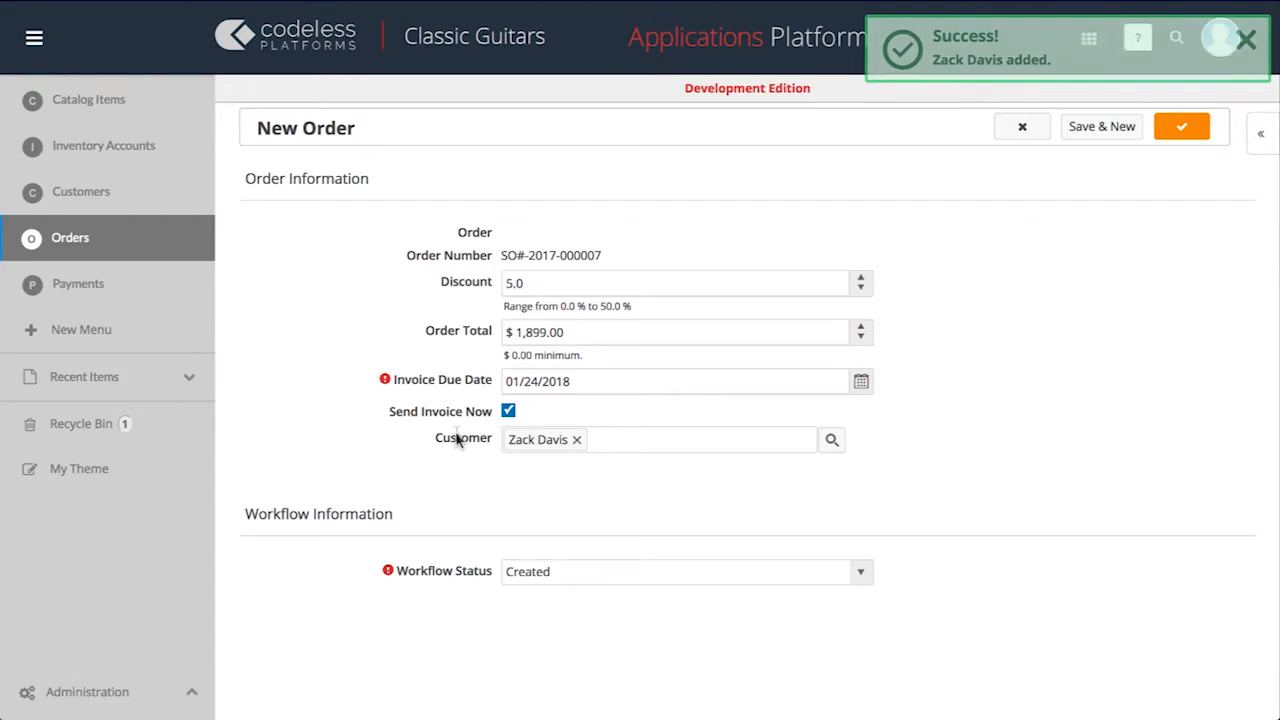
{"action": "left_click", "coordinate": [1182, 128]}
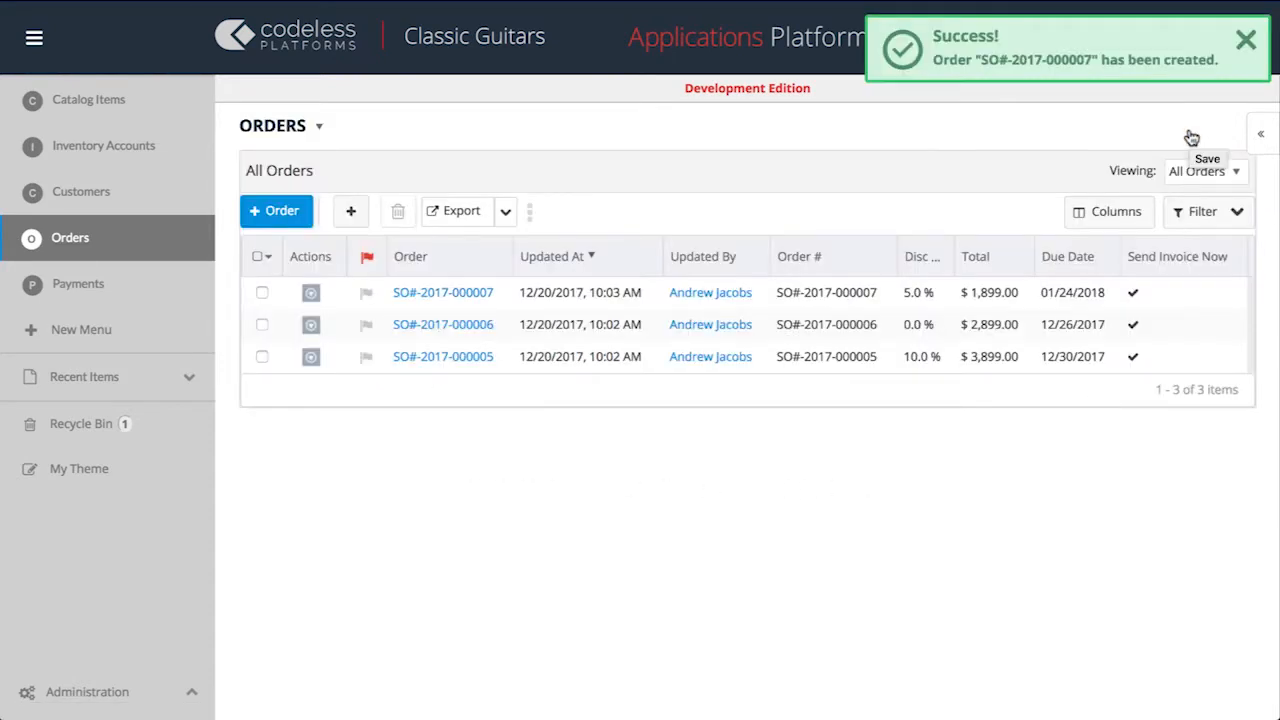
Add a payment of $3,899 with reference Gretsch, link it to the $3,899 order, and save it, opening another blank payment.
{"action": "left_click", "coordinate": [176, 288]}
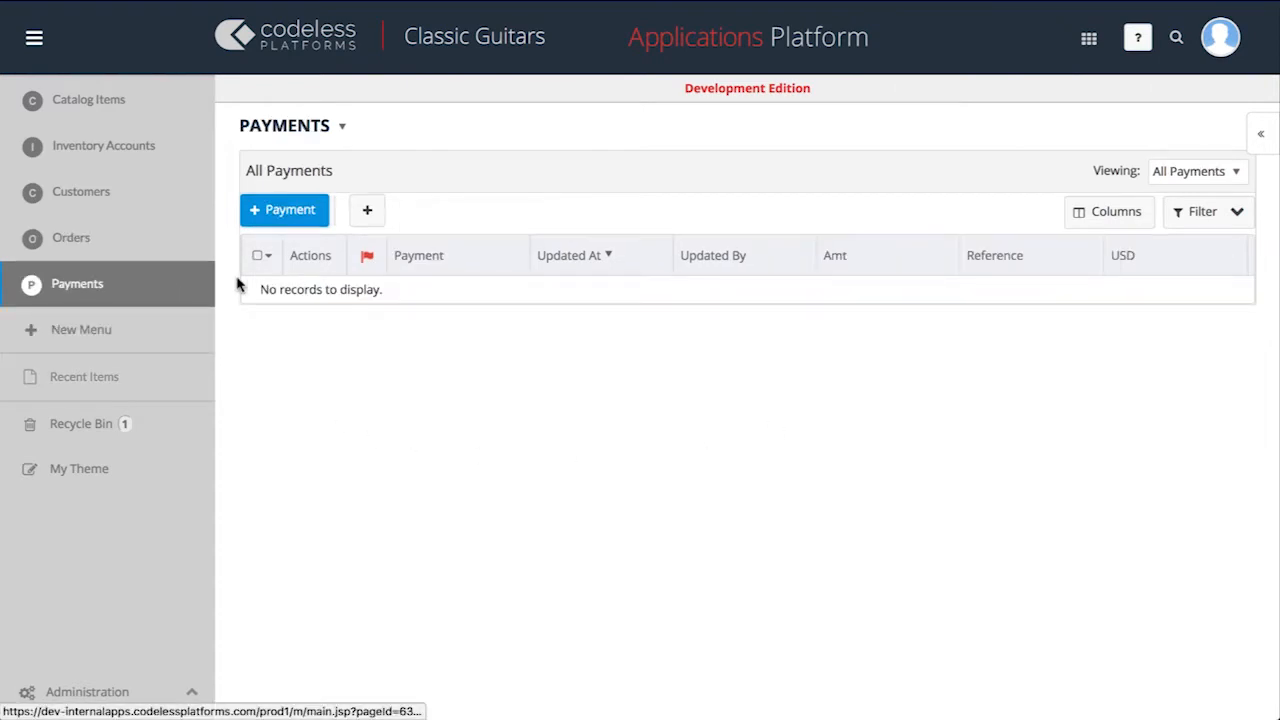
{"action": "left_click", "coordinate": [313, 213]}
{"action": "type", "text": "3899"}
{"action": "key", "text": "Tab"}
{"action": "type", "text": "Gretsch"}
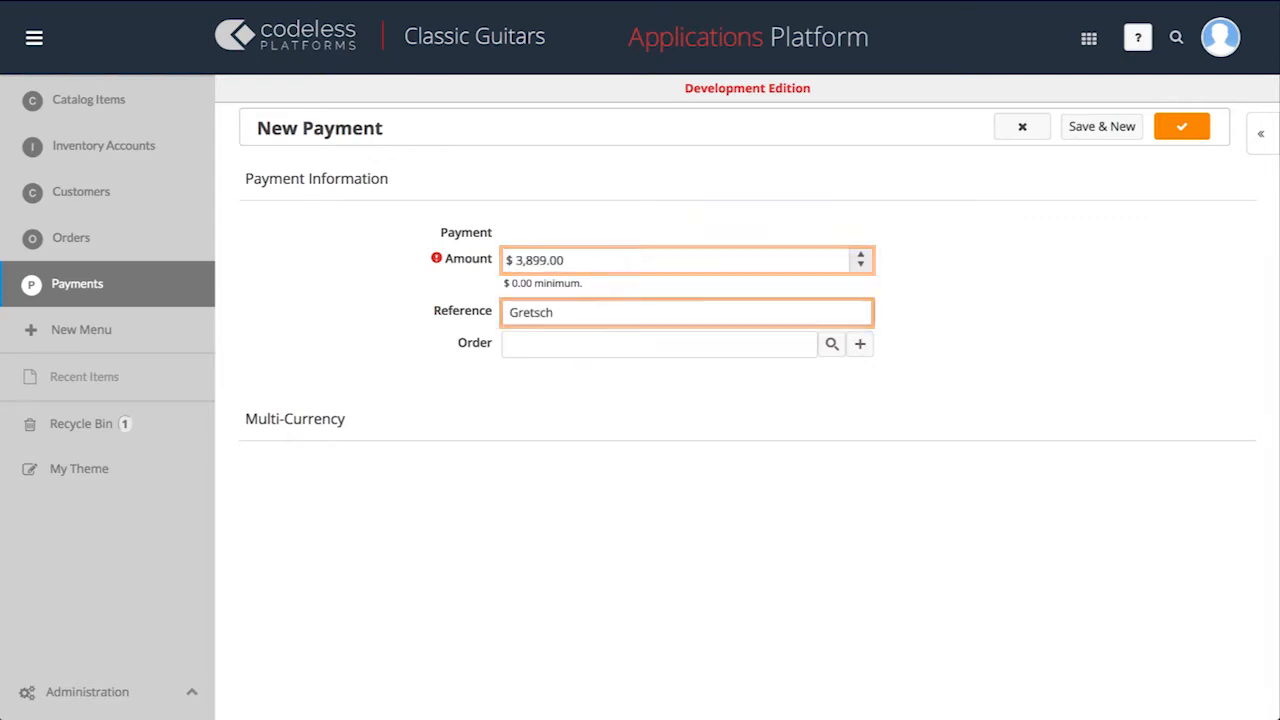
{"action": "left_click", "coordinate": [831, 344]}
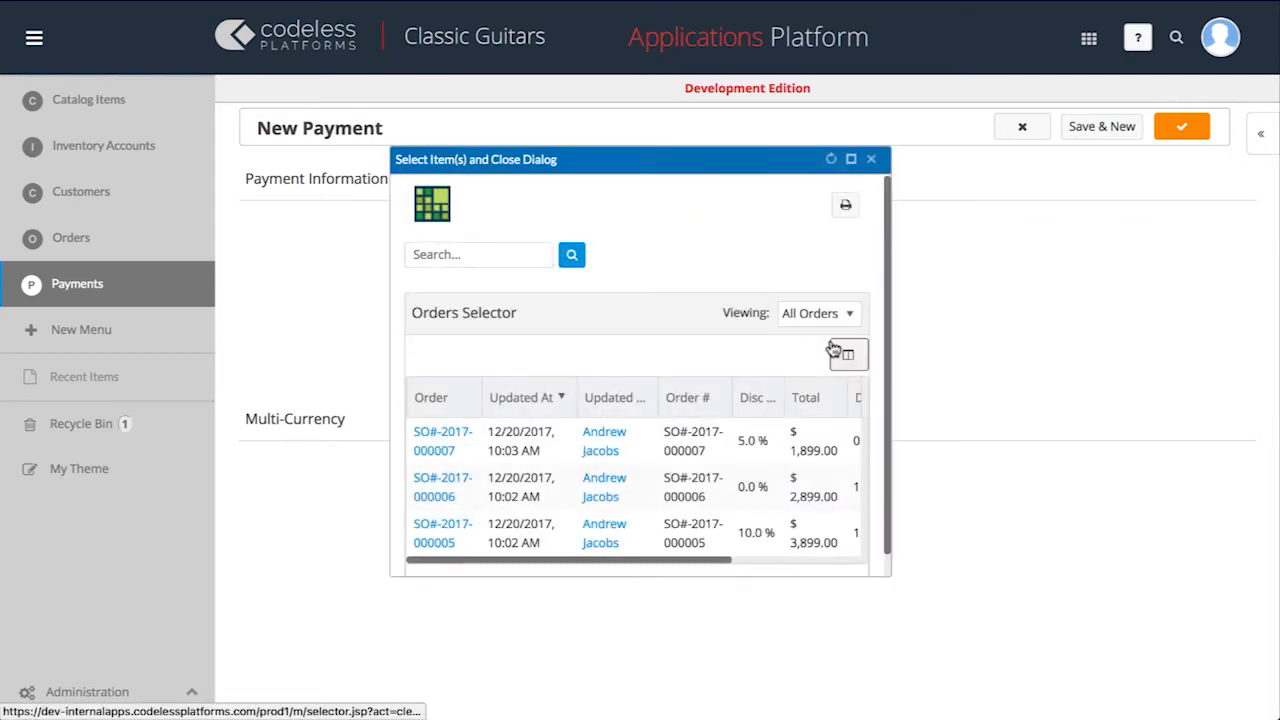
{"action": "left_click", "coordinate": [445, 531]}
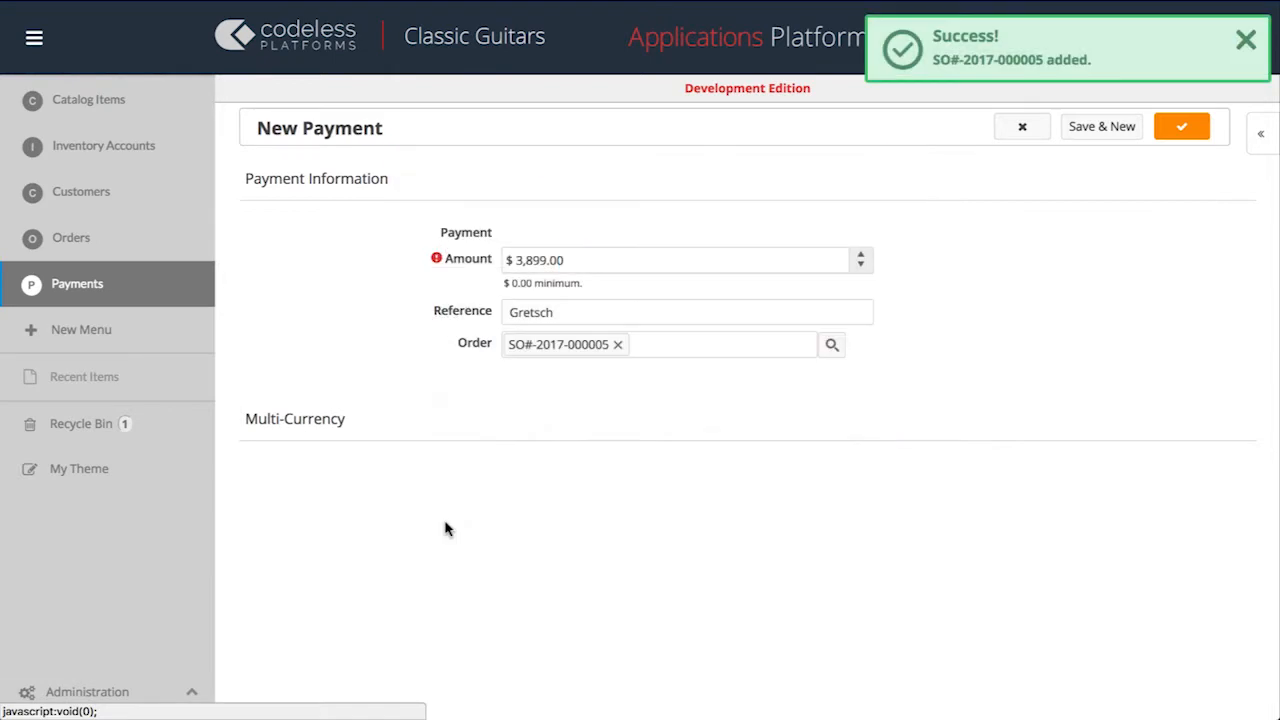
{"action": "left_click", "coordinate": [1100, 127]}
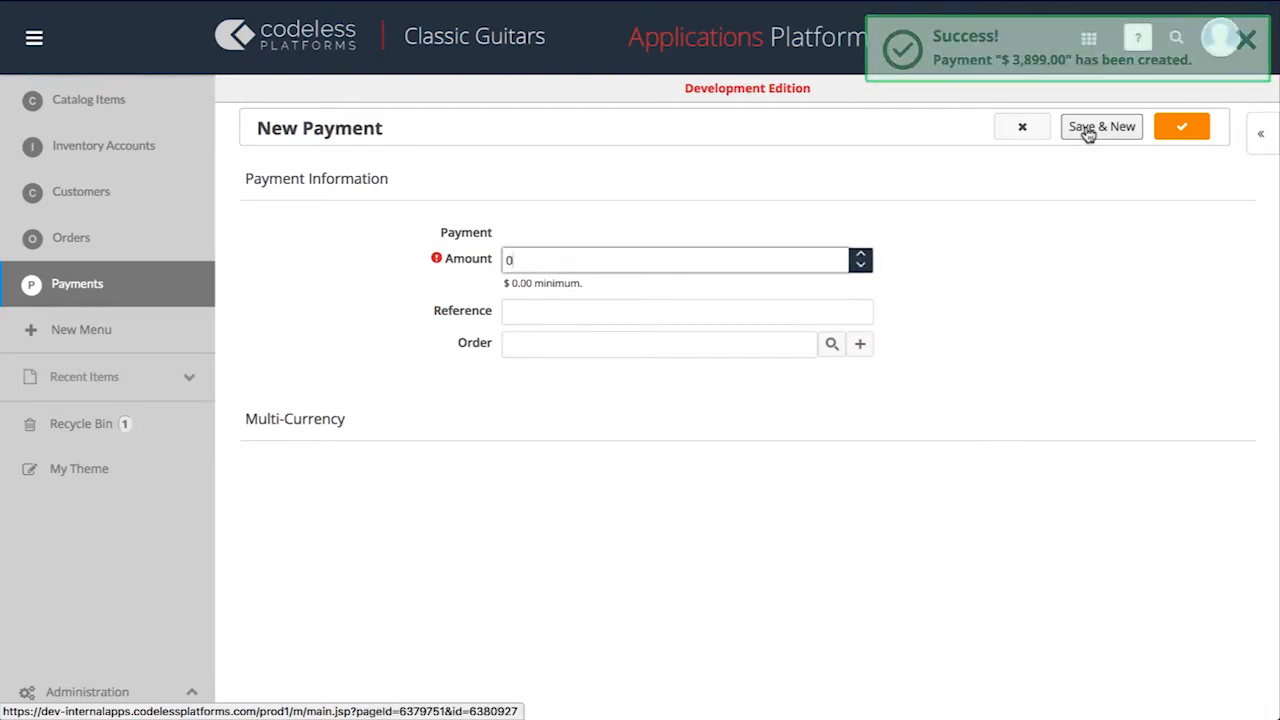
Add and save two more payments: $2,899 with reference Gibson linked to the $2,899 order, and $1,899 with reference Fender.
{"action": "left_click", "coordinate": [557, 260]}
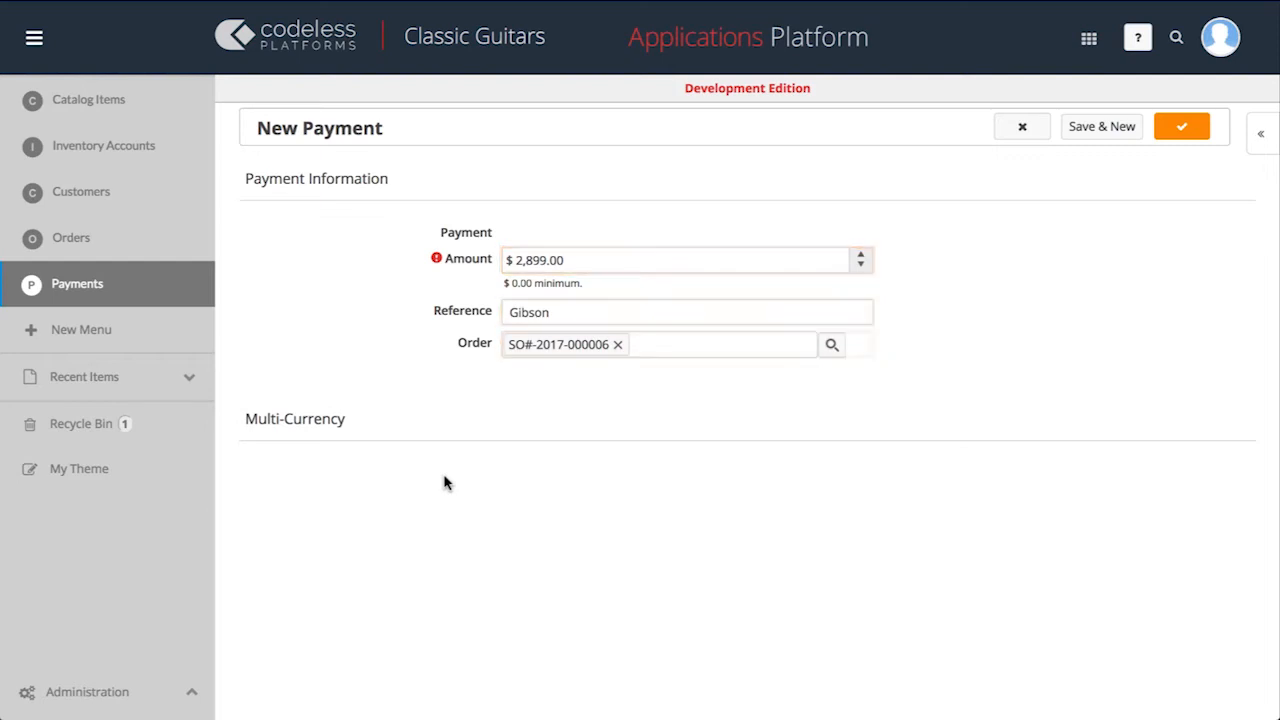
{"action": "left_click", "coordinate": [1112, 135]}
{"action": "left_click", "coordinate": [1171, 130]}
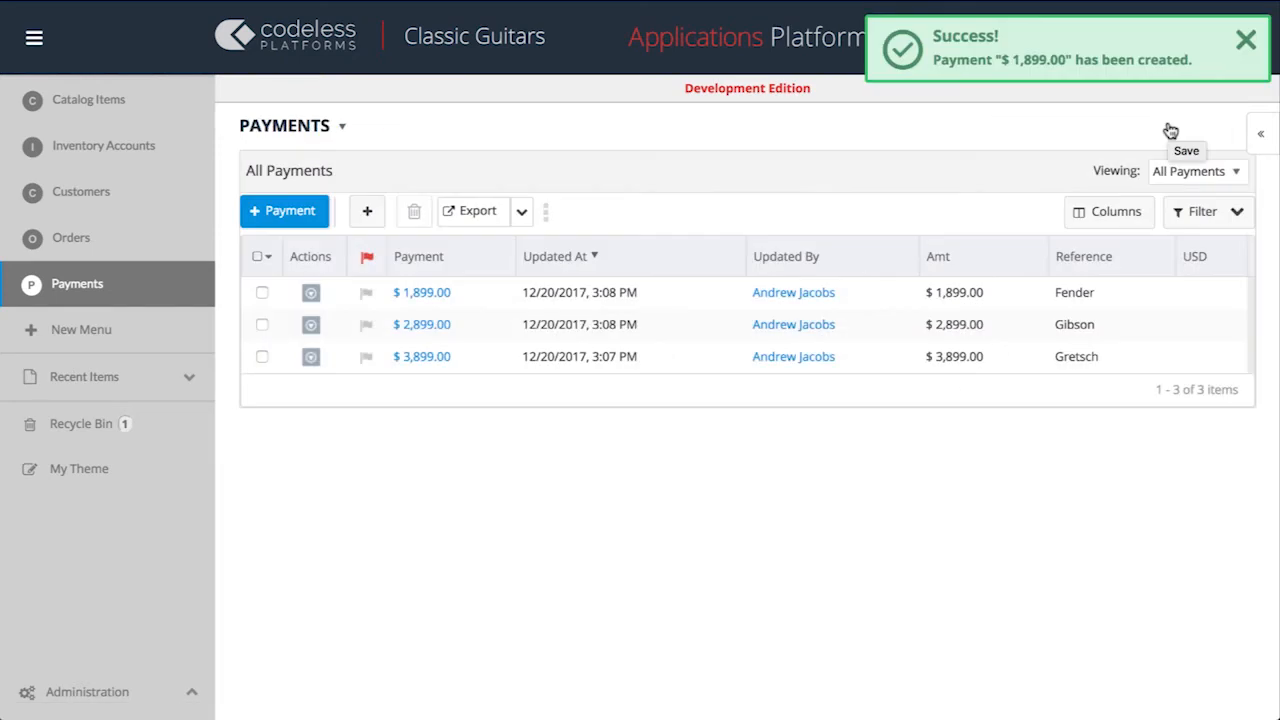